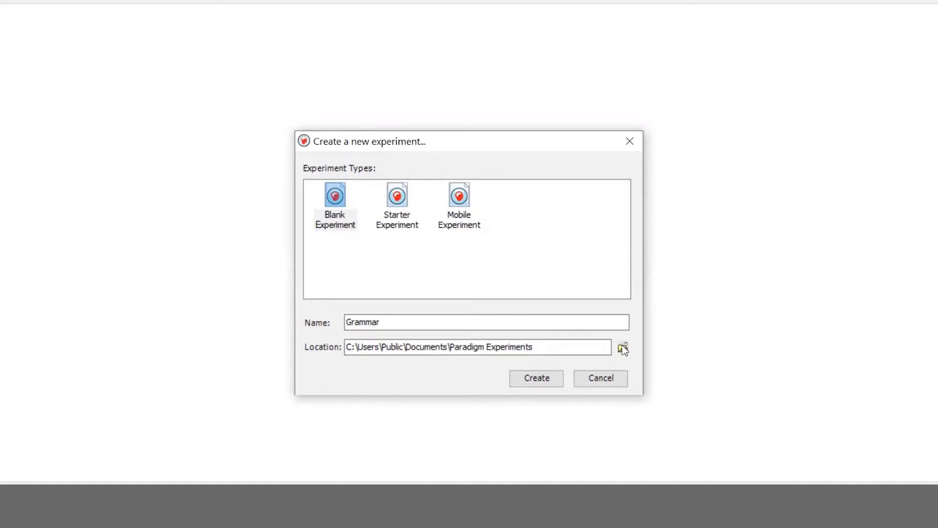
- Create the blank experiment named Grammar with the Desktop as its save location
left_click(623, 348)
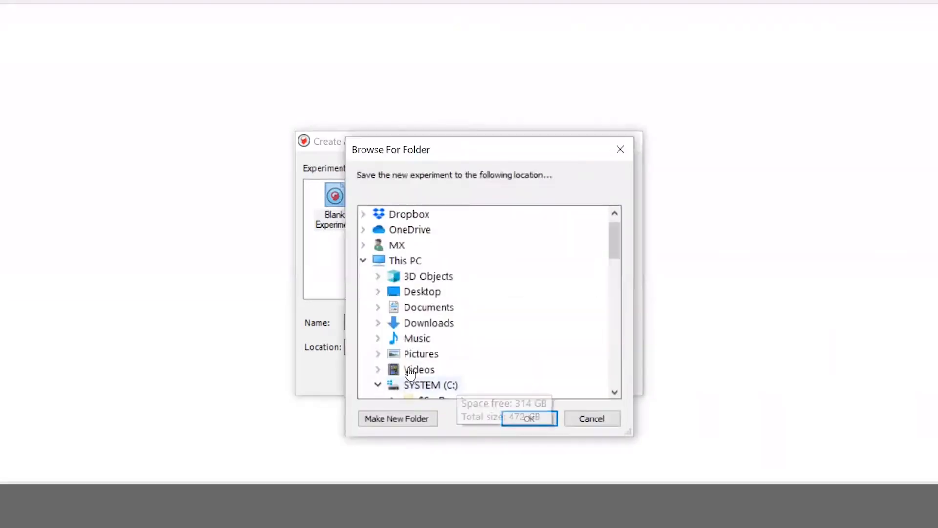
left_click(408, 292)
left_click(528, 419)
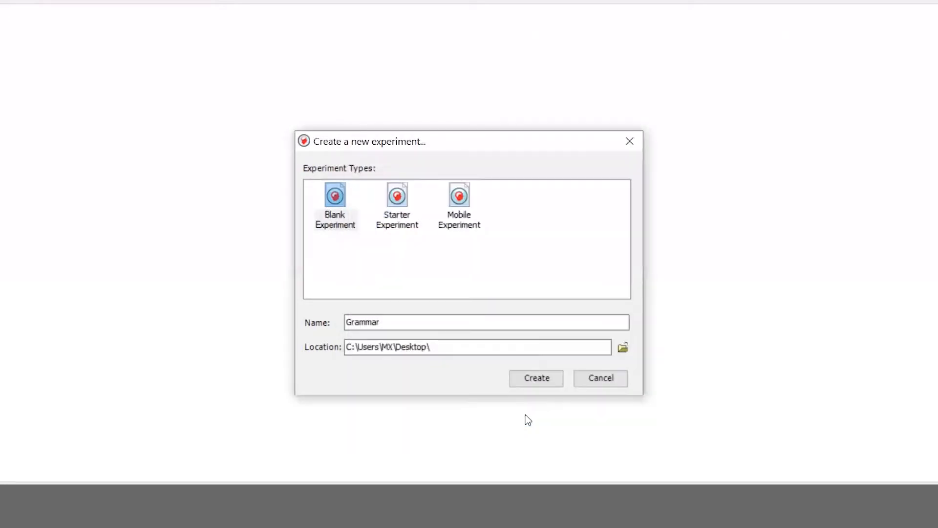
left_click(551, 378)
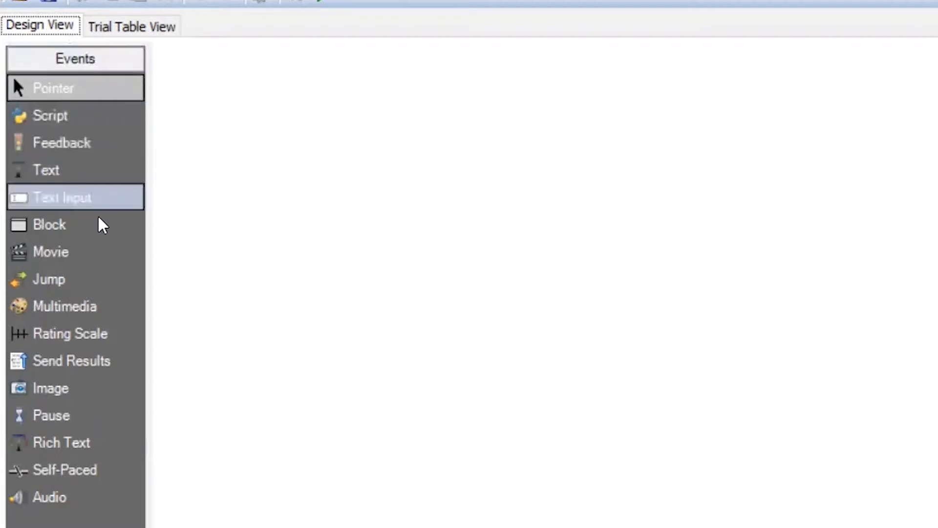
- Add four Text events in a row to the empty Grammar experiment timeline
left_click(79, 166)
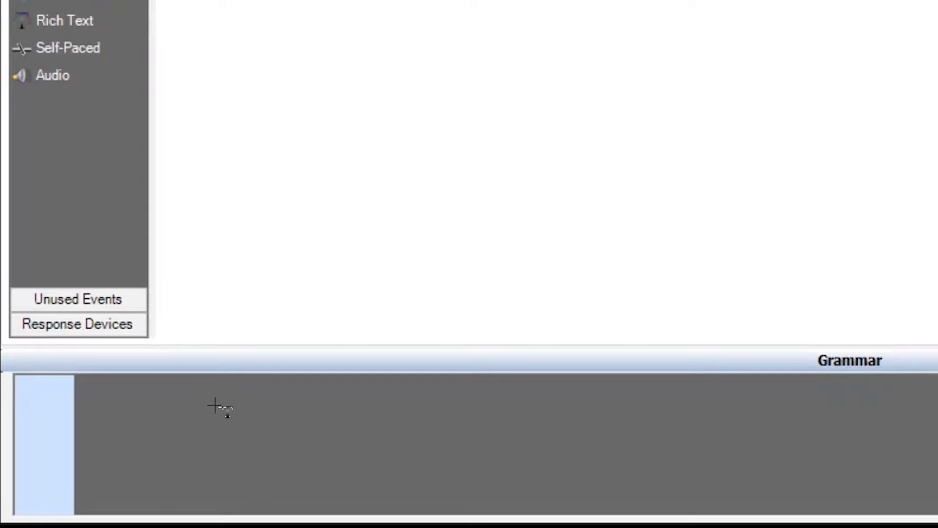
left_click(215, 405)
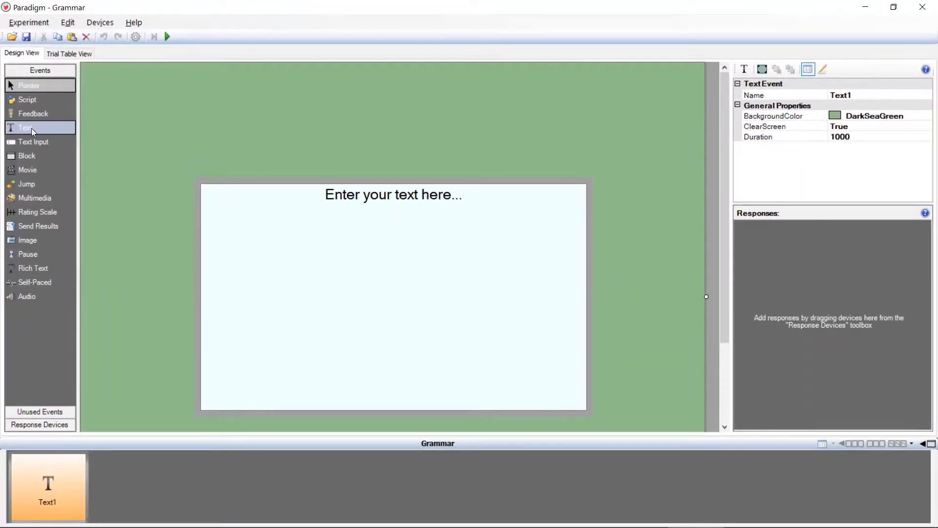
mouse_move(31, 128)
left_mouse_down()
mouse_move(54, 141)
mouse_move(172, 439)
mouse_move(169, 484)
mouse_move(31, 129)
mouse_move(182, 347)
mouse_move(218, 482)
left_mouse_up()
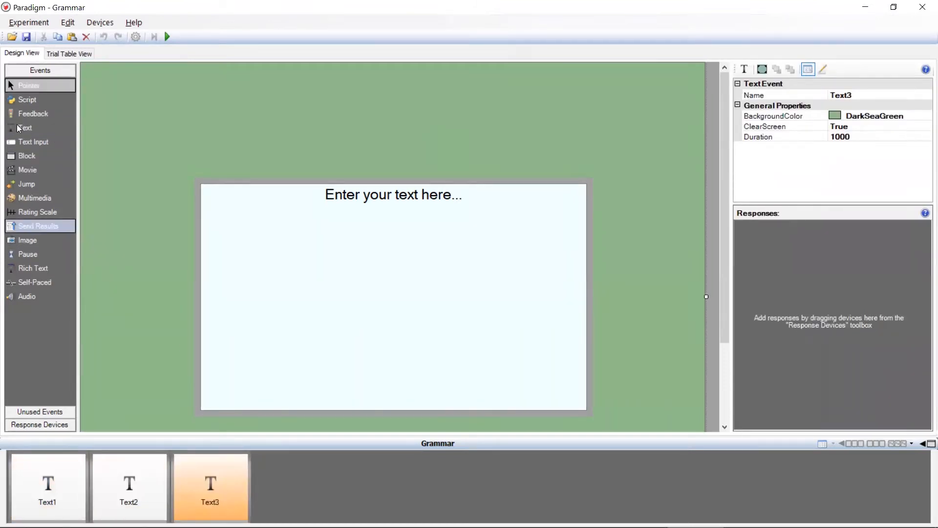
mouse_move(21, 129)
left_mouse_down()
mouse_move(77, 149)
mouse_move(305, 484)
left_mouse_up()
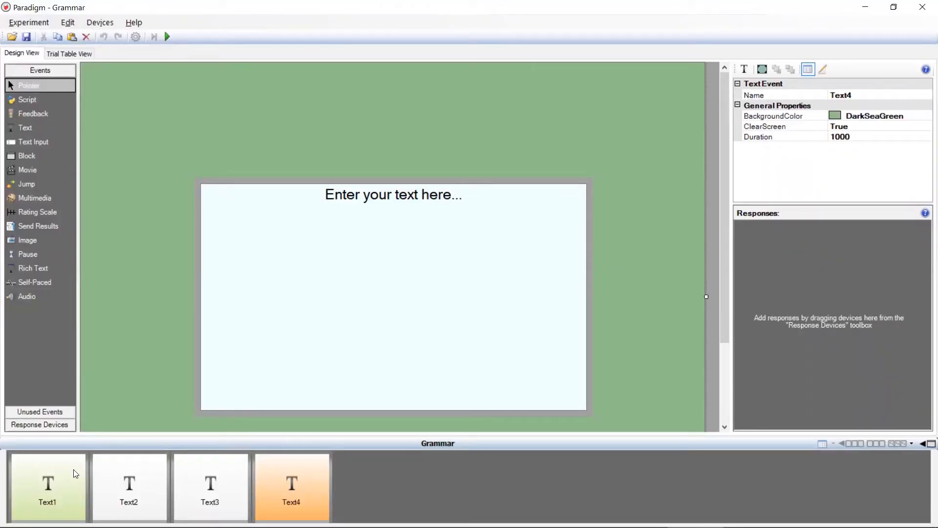
- Rename the first text event as Introduction and the second as Sentence
left_click(75, 472)
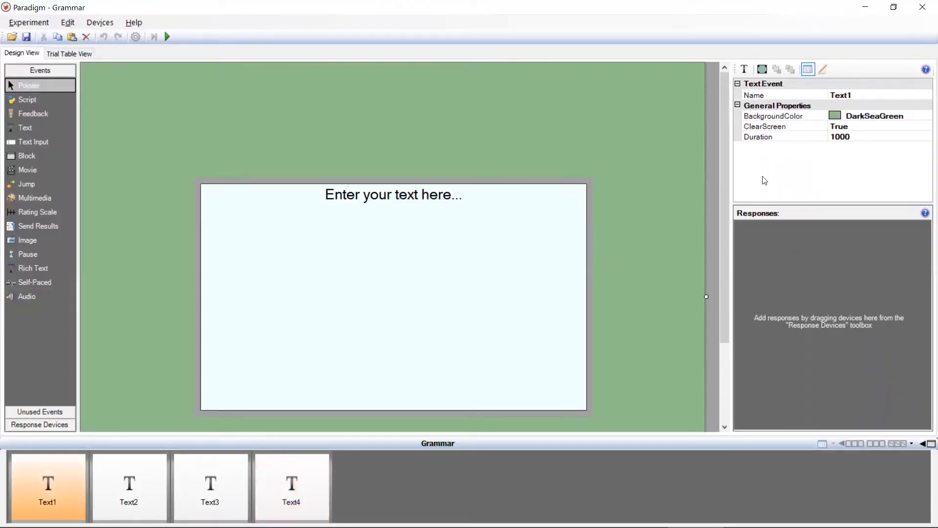
left_click(870, 98)
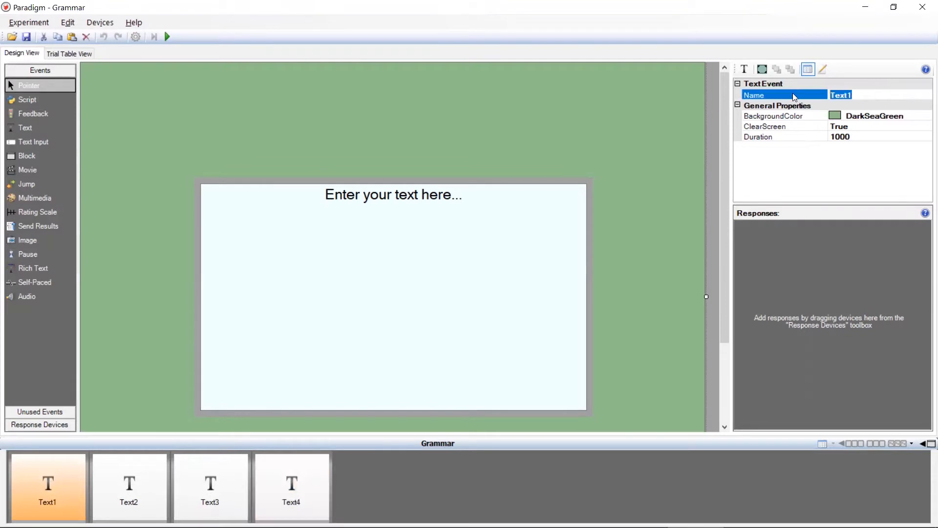
type("Introduction")
key("Return")
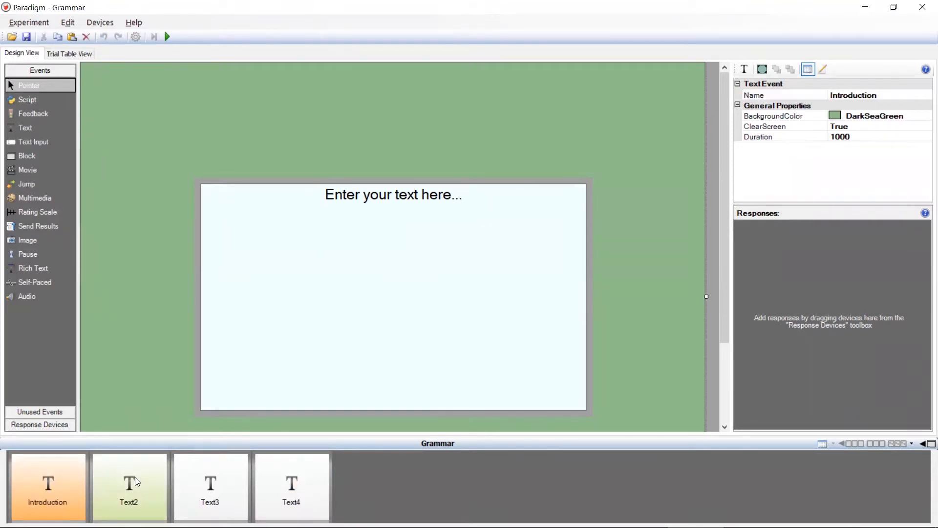
left_click(135, 476)
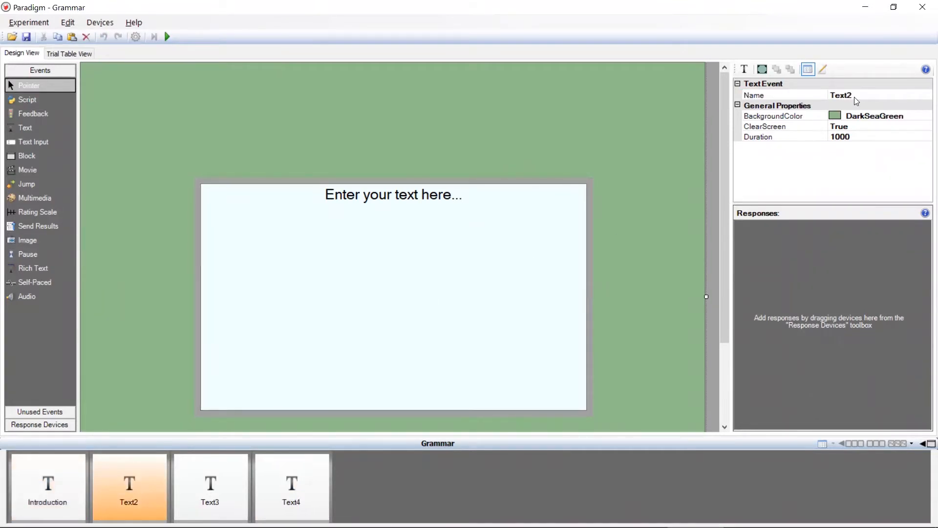
left_click(870, 98)
type("Sentence")
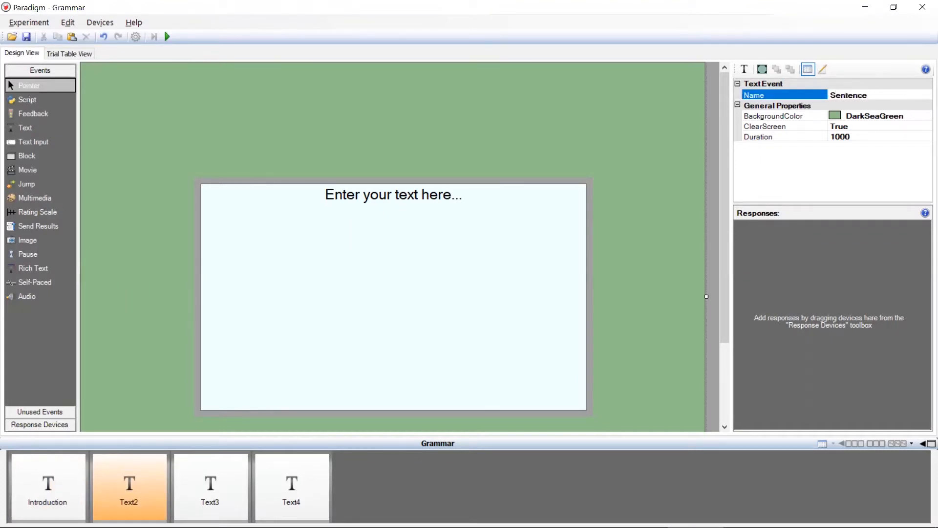
- Rename the third text event as Judgement and the fourth as Goodbye
left_click(198, 492)
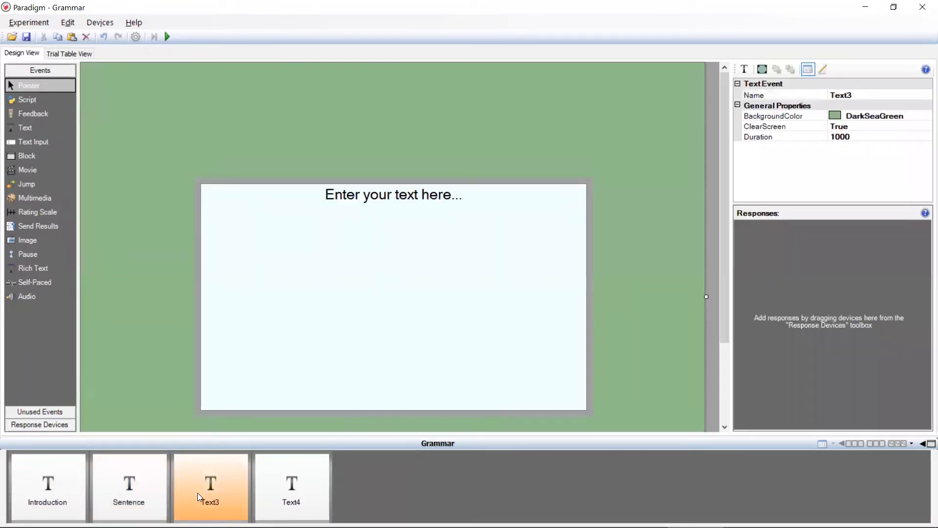
left_click(873, 98)
double_click(873, 99)
type("Judgement")
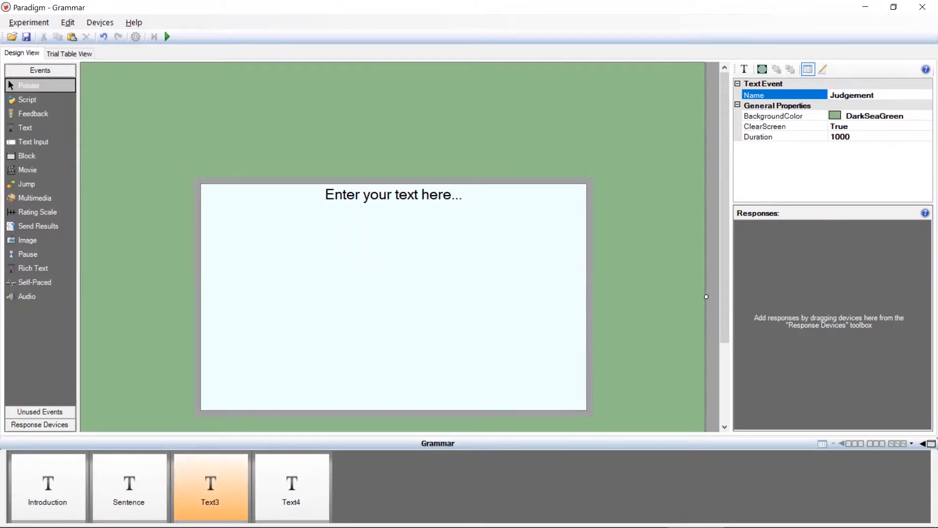
key("Return")
left_click(305, 481)
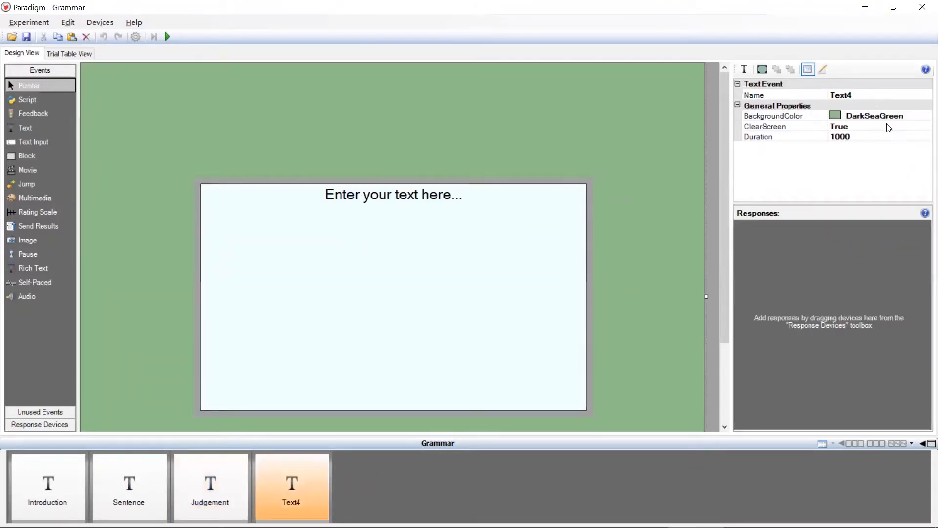
left_click(872, 96)
double_click(872, 96)
type("Good bye")
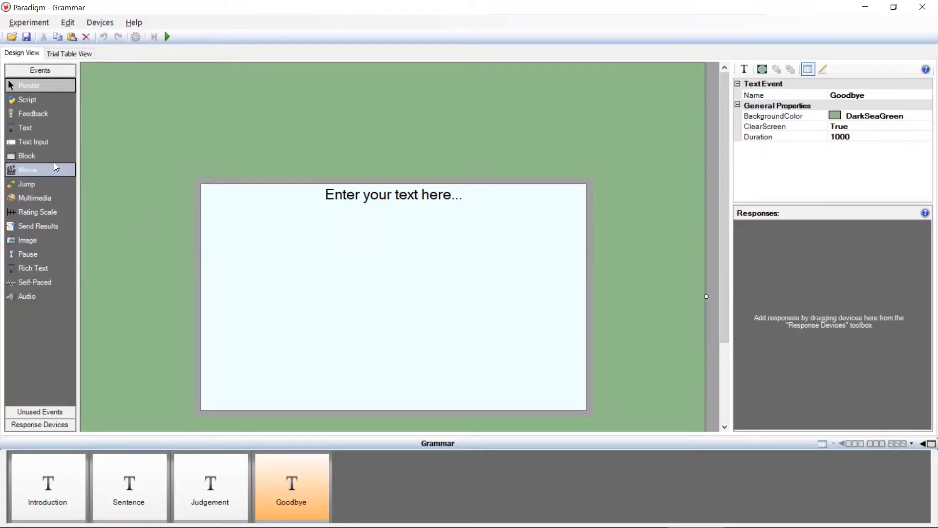
- Insert a Block event after Introduction and move the Sentence and Judgement events into it
left_click_drag(44, 156, 141, 484)
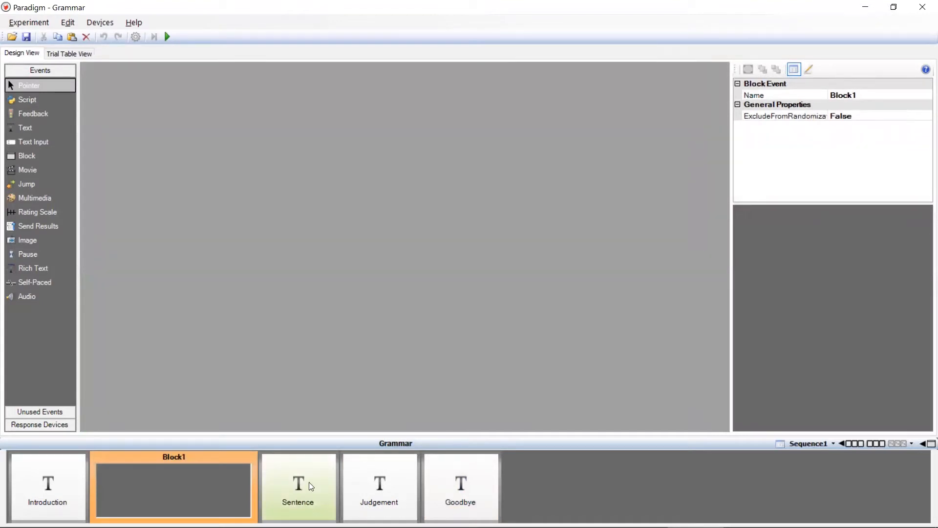
left_click_drag(308, 483, 205, 495)
left_click_drag(303, 483, 222, 489)
- Replace the Introduction placeholder text with "Welcome!", a blank line and "Please judge if a sentence is grammatical."
left_click(72, 468)
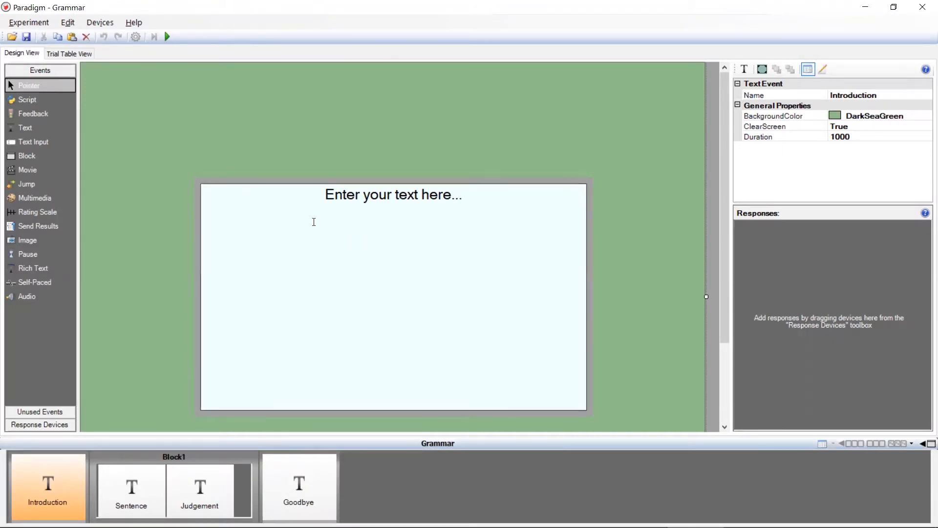
left_click(326, 194)
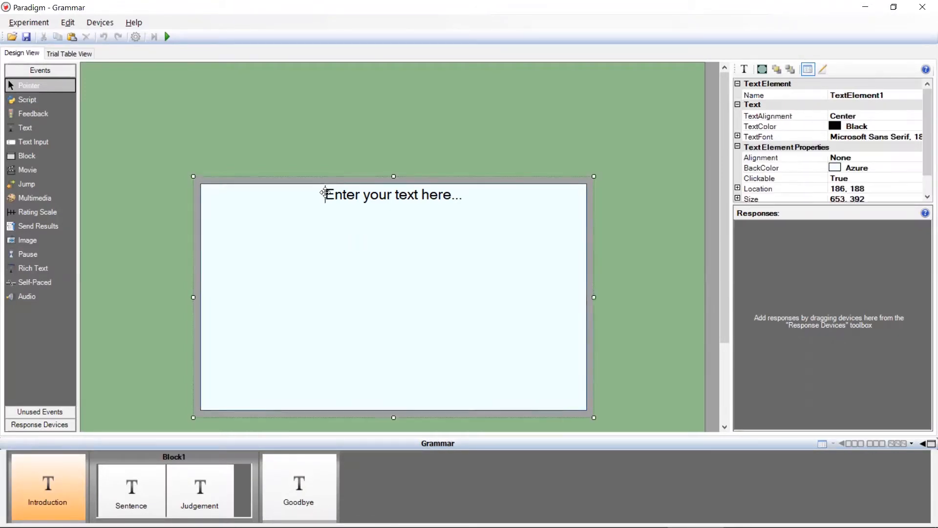
double_click(488, 193)
type("Welcome!")
key("Return")
key("Return")
type("Please judge if a sentence is grammatical.")
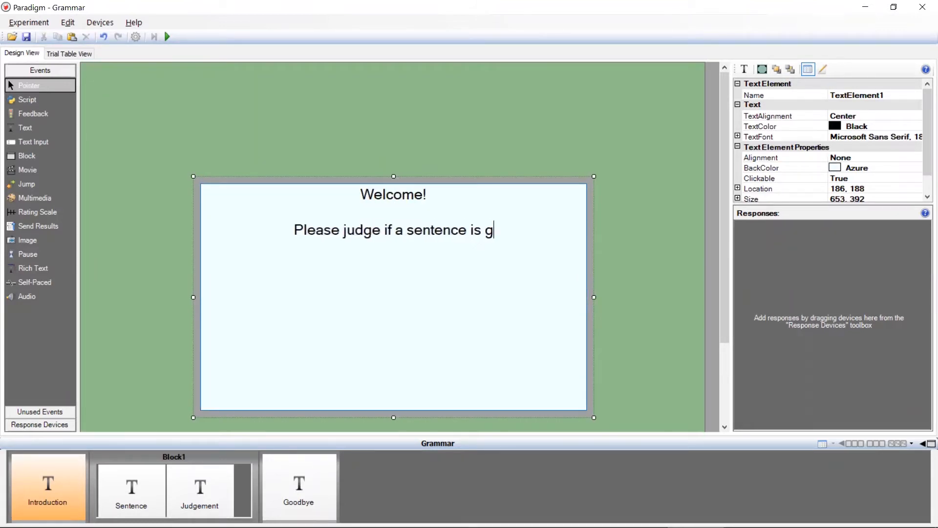
- Set the Introduction event's duration to 2000
left_click(43, 498)
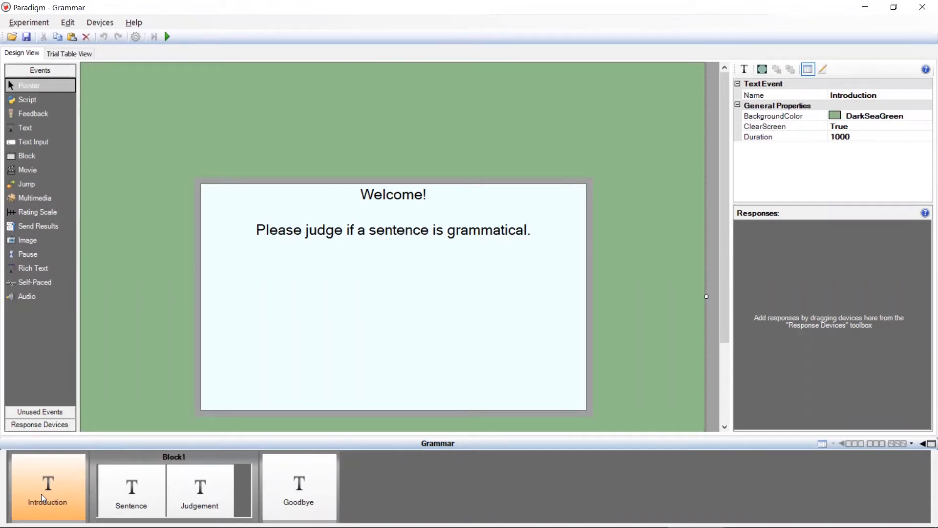
left_click(838, 138)
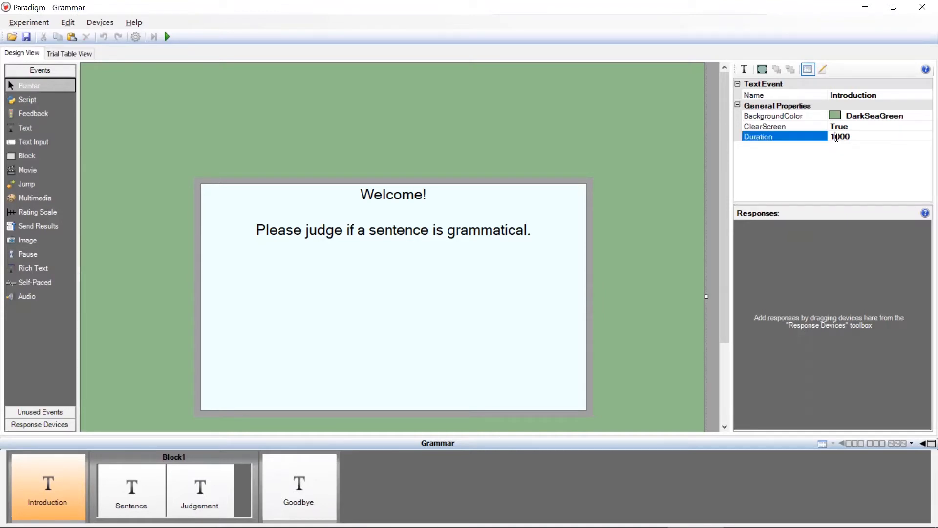
type("2")
- Add a keyboard response to the Introduction event with Space as the allowable response
left_click(52, 428)
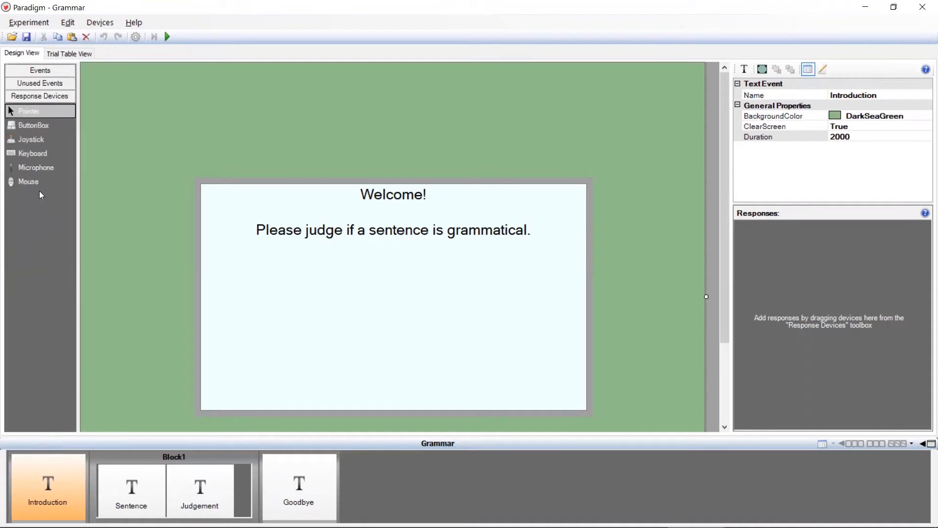
left_click(35, 153)
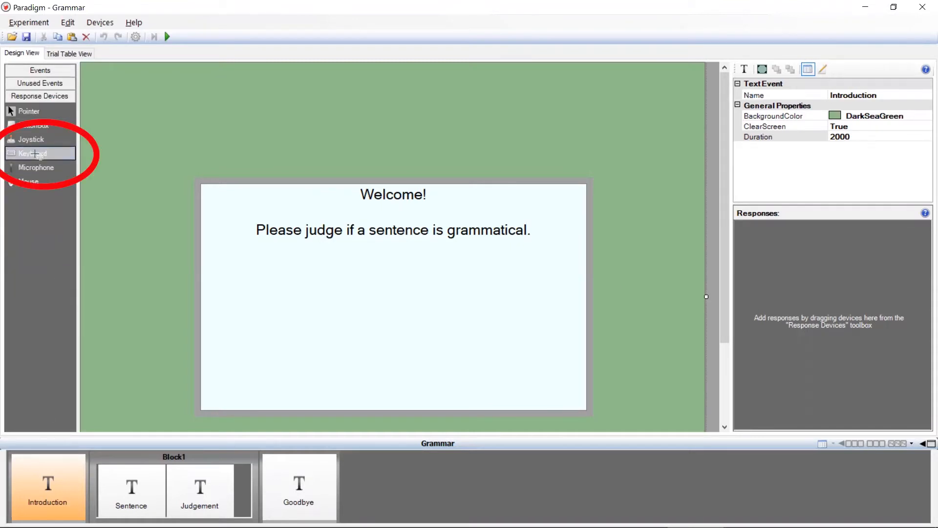
left_click(794, 254)
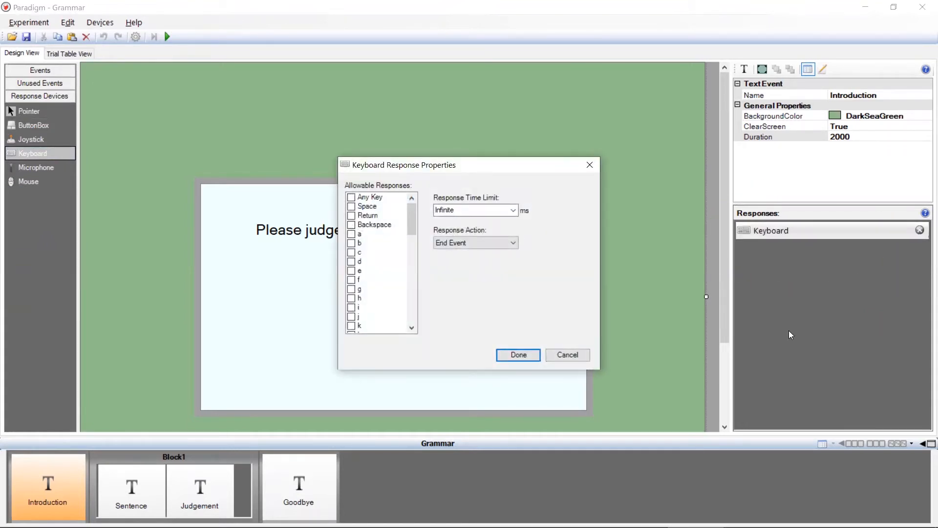
left_click(351, 207)
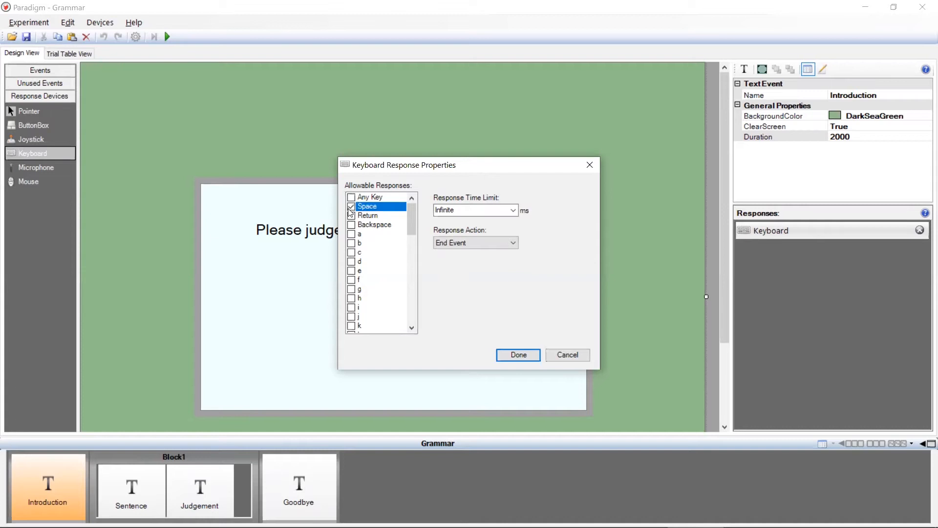
left_click(519, 355)
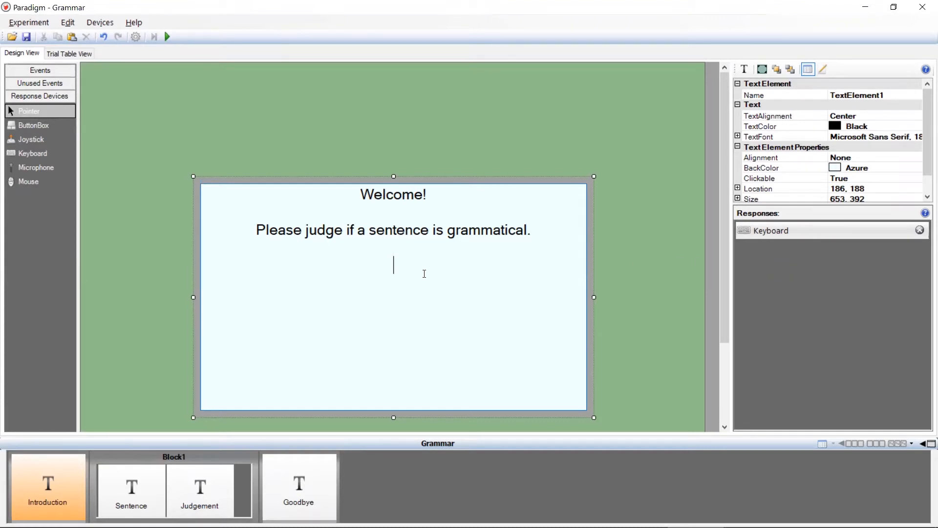
- Add the line "Press the space bar to start" below the instructions in the Introduction text
type("Press the sp")
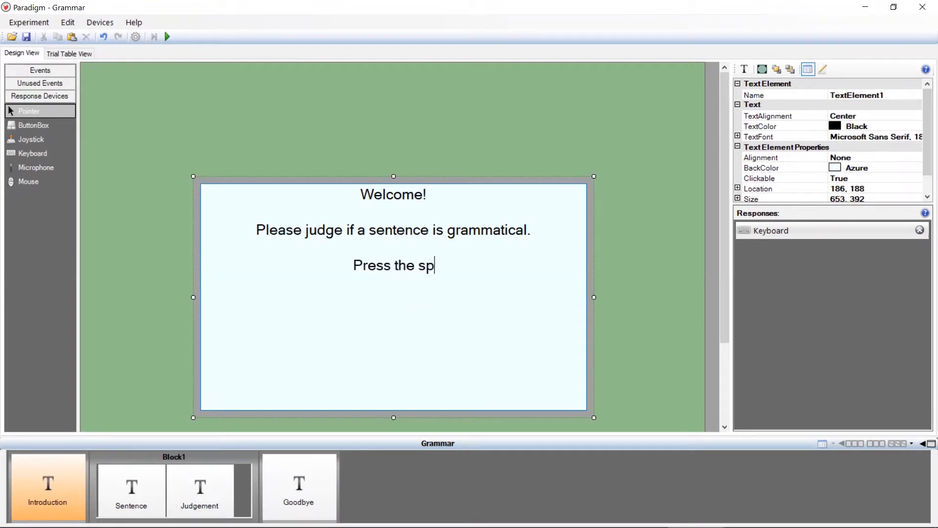
type("ace bar to start")
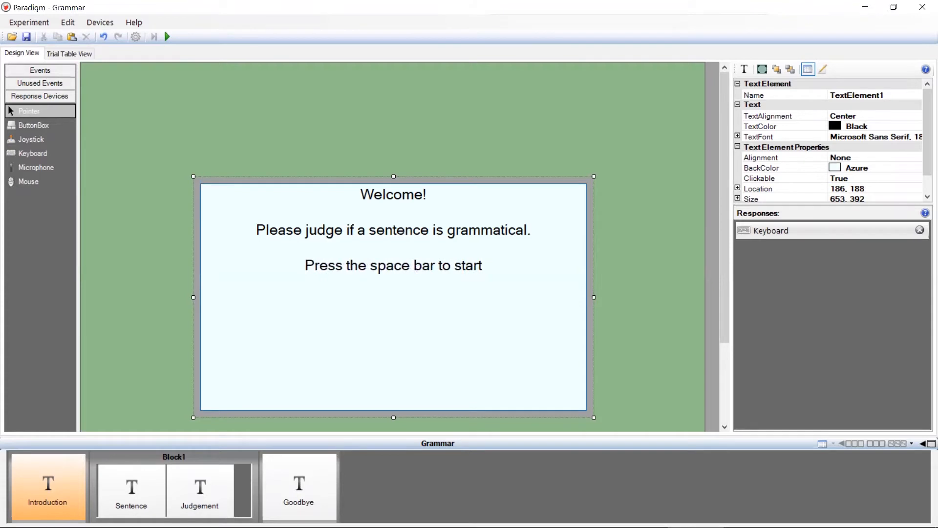
- Rename the Sentence event's text element as StimulusSentence and shorten its box to a height of about 153
left_click(130, 498)
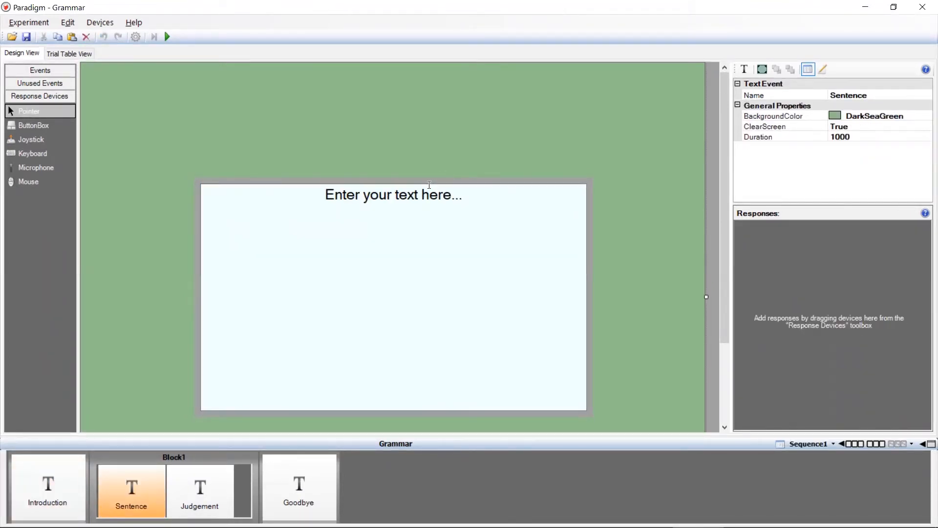
left_click(415, 181)
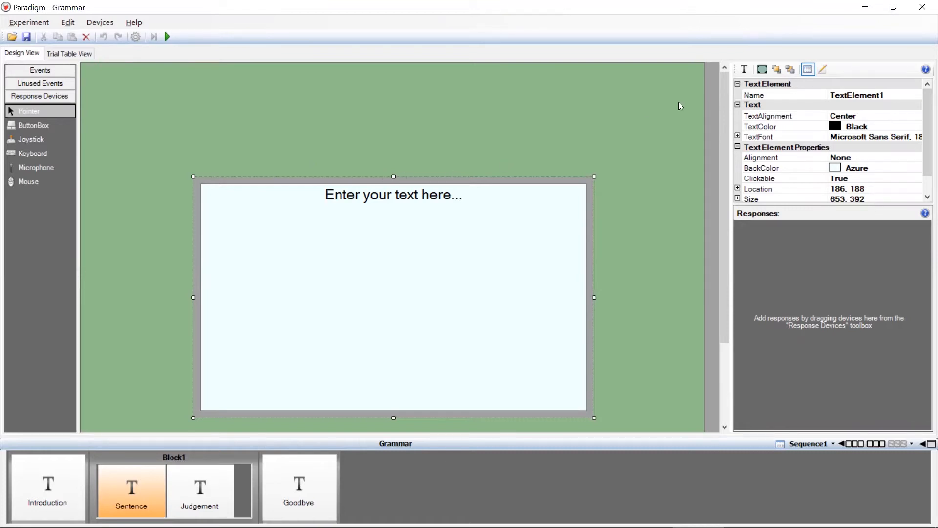
left_click(893, 94)
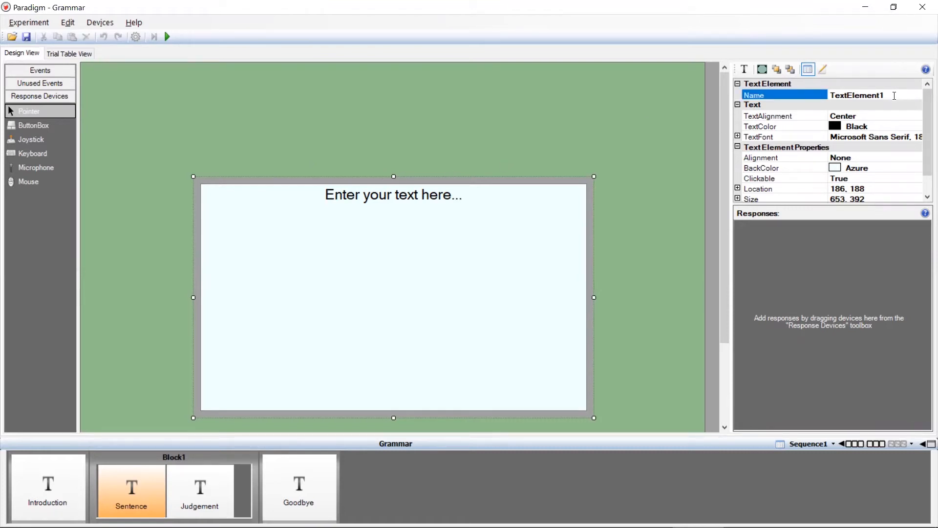
left_click_drag(886, 95, 820, 96)
type("StimulusSentence")
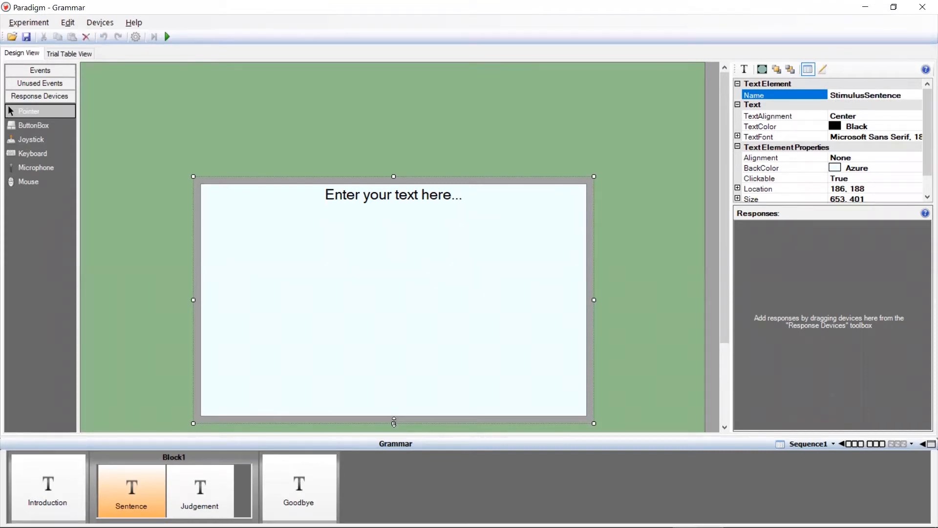
left_click_drag(394, 422, 405, 270)
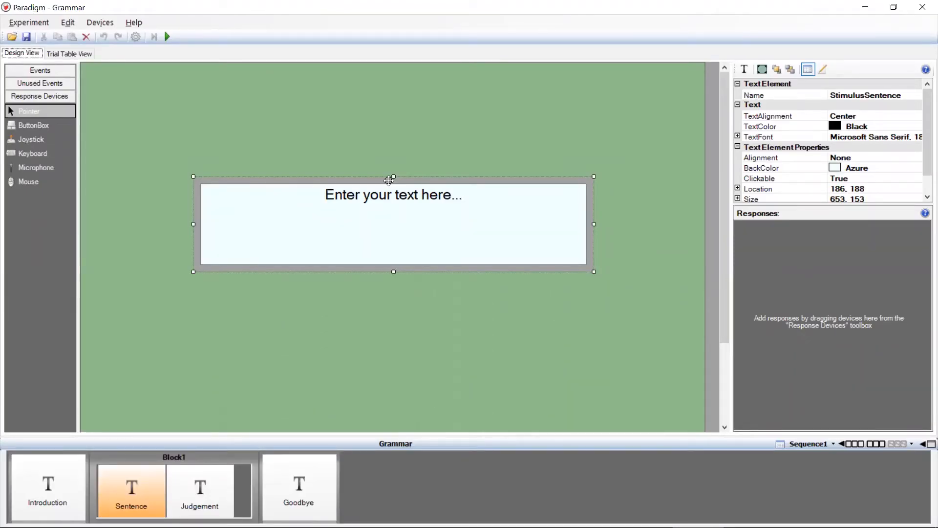
- Add 3 more trials to the trial table of the Sentence event
left_click(77, 55)
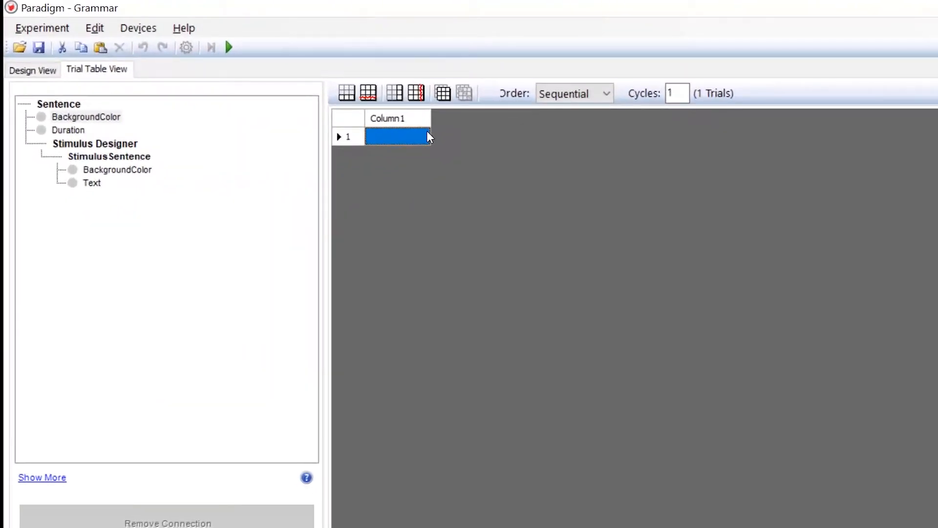
left_click(346, 93)
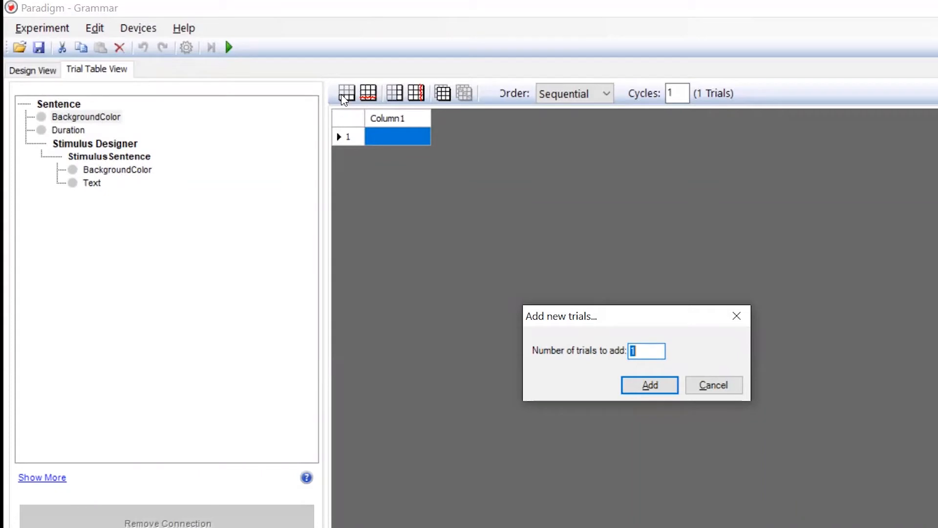
type("3")
left_click(653, 389)
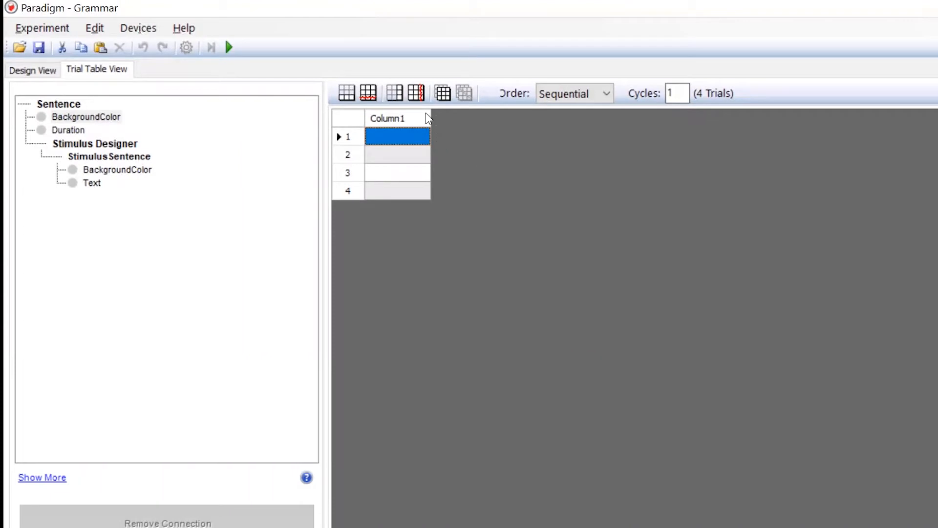
- Add a second column with the default name to the trial table and widen the first column to fit sentences
left_click(399, 99)
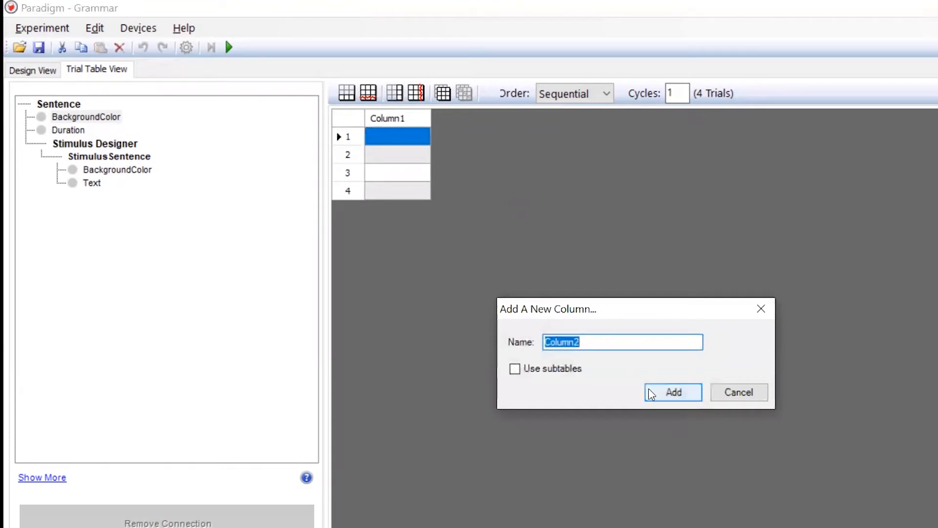
left_click(662, 396)
left_click_drag(433, 114, 437, 114)
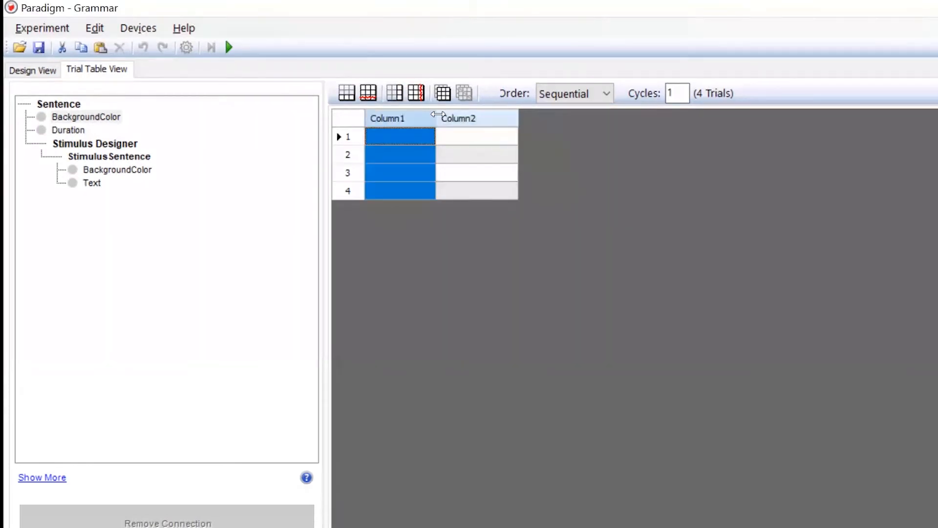
left_click(437, 114)
left_click_drag(518, 110, 514, 110)
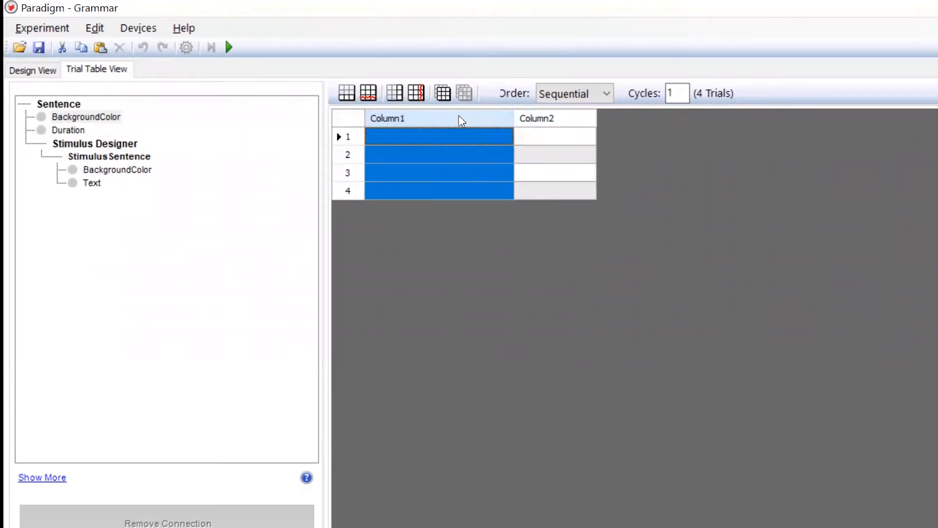
- Rename the first column as TestSentence and paste the copied kiss, kissed, kissing and is kissing sentences into its four rows
double_click(461, 119)
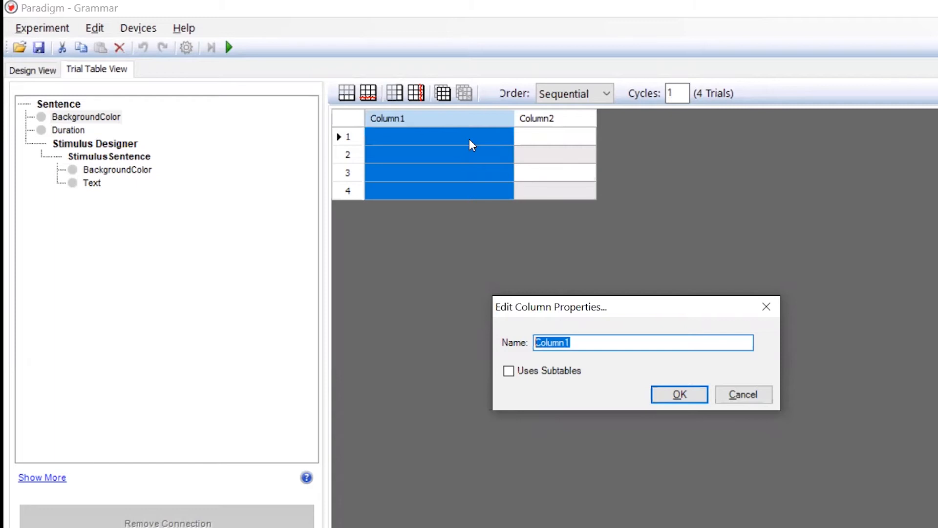
type("TestSentence")
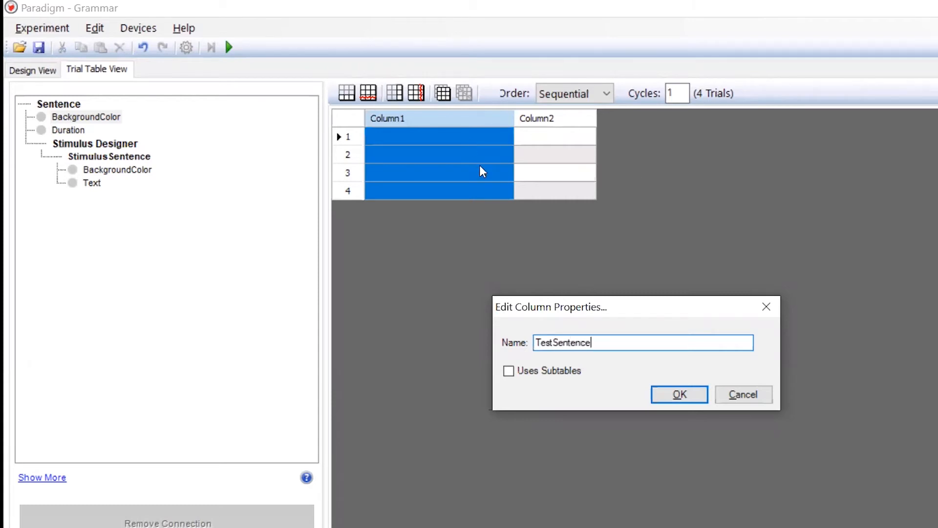
left_click(694, 398)
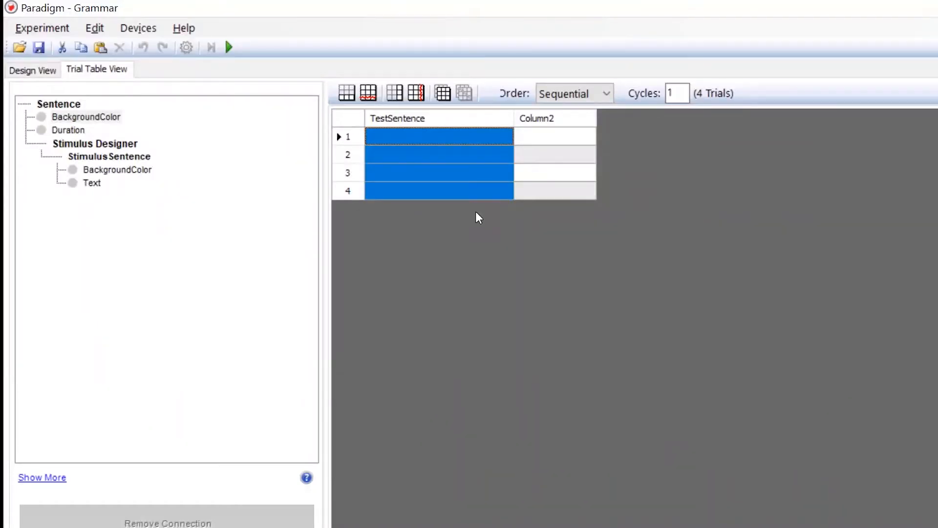
type("Ross kiss Rachel. Ross kissed Rachel. Ross kissing Rachel. Ross is kissing Rachel.")
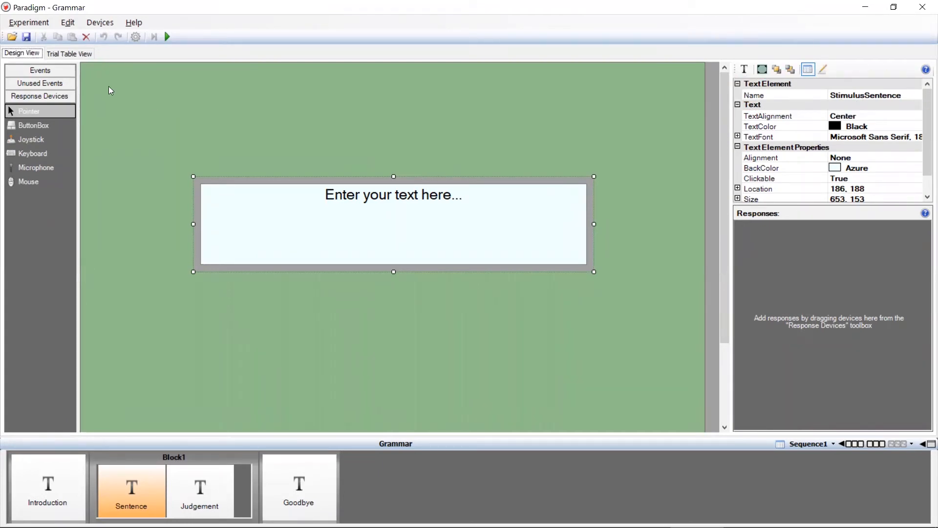
- Connect the Text property of StimulusSentence to the TestSentence column in the trial table
left_click(76, 55)
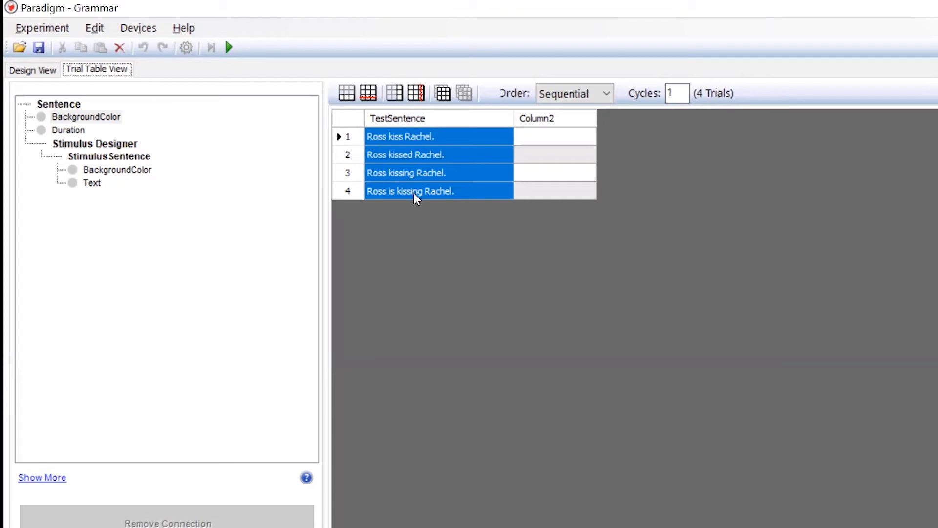
left_click_drag(416, 199, 93, 184)
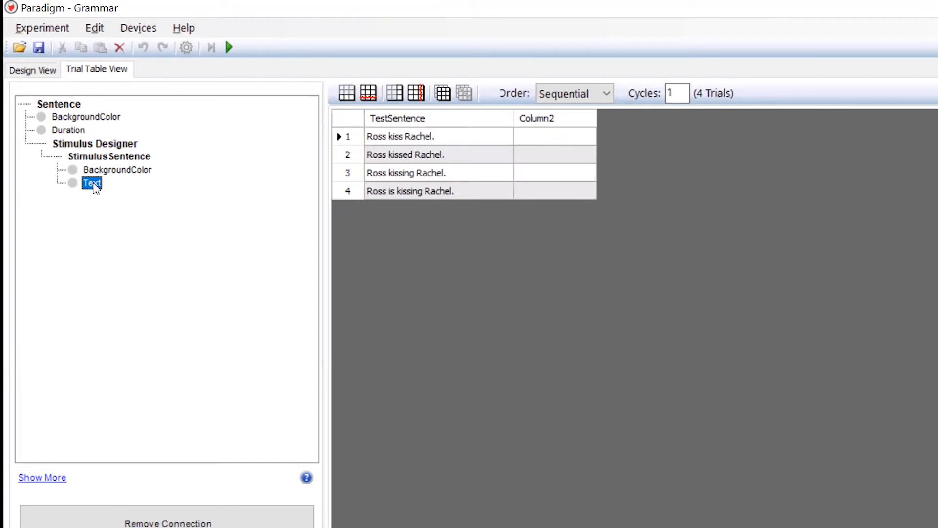
left_click_drag(95, 185, 410, 119)
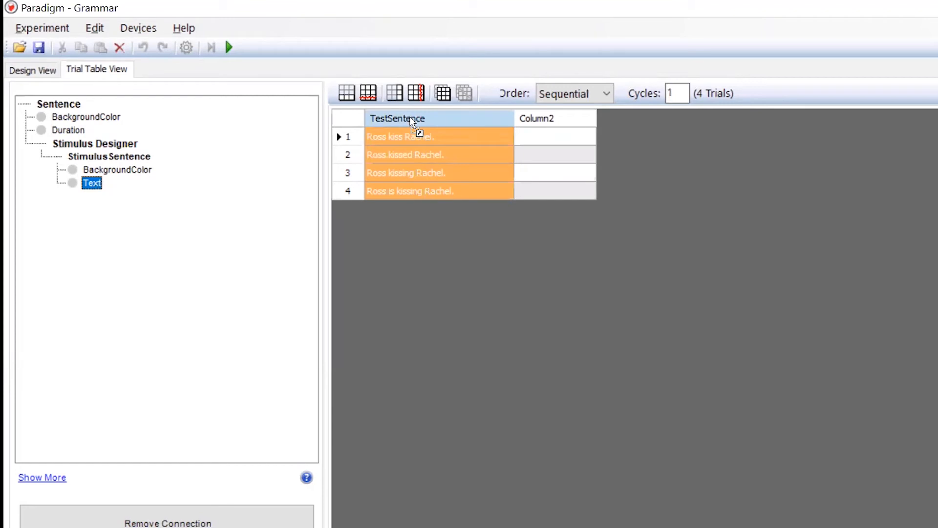
left_click_drag(412, 121, 411, 121)
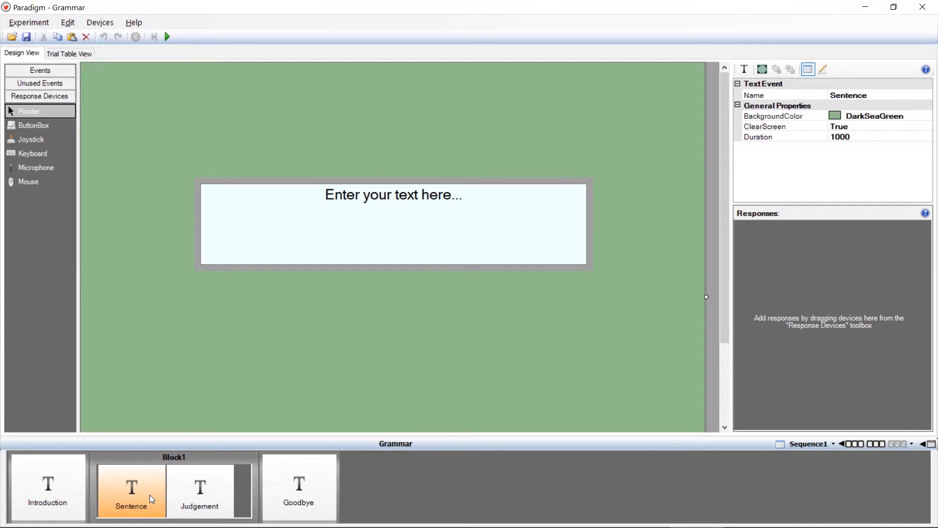
- Set the Sentence event's duration to 2000
left_click(836, 138)
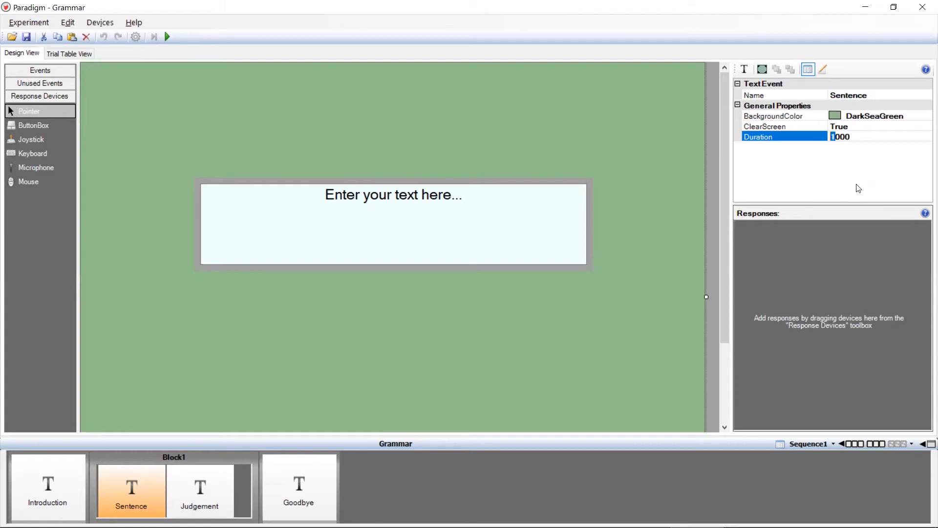
type("2")
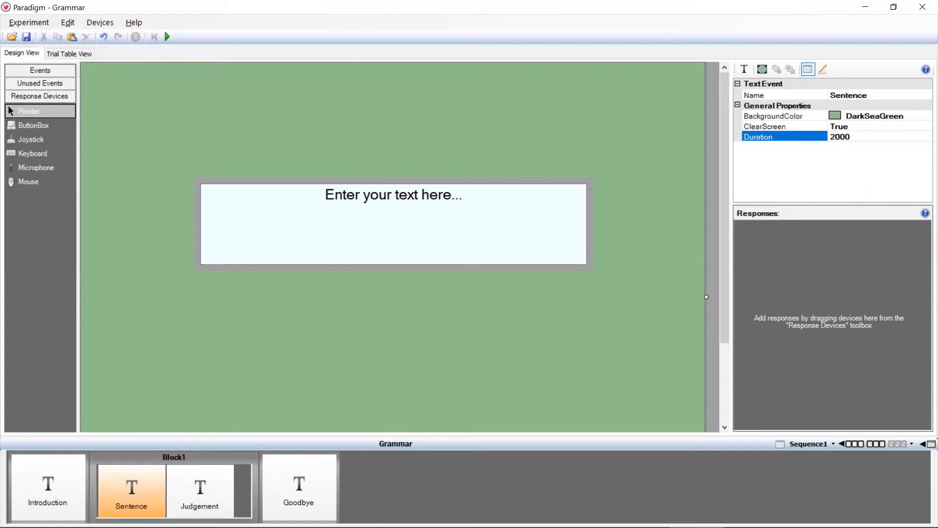
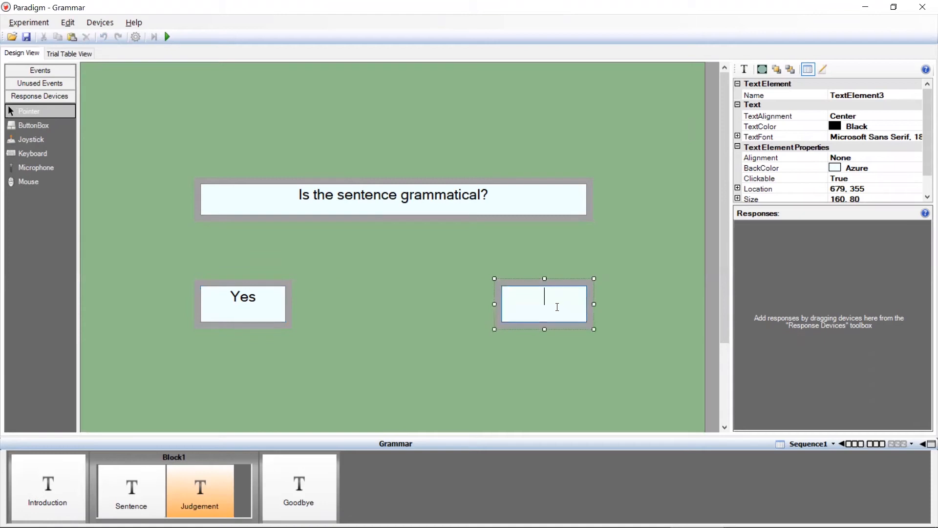
- Enter No in the empty answer box and rename the Yes text element as Option1Yes
type("No")
left_click(277, 309)
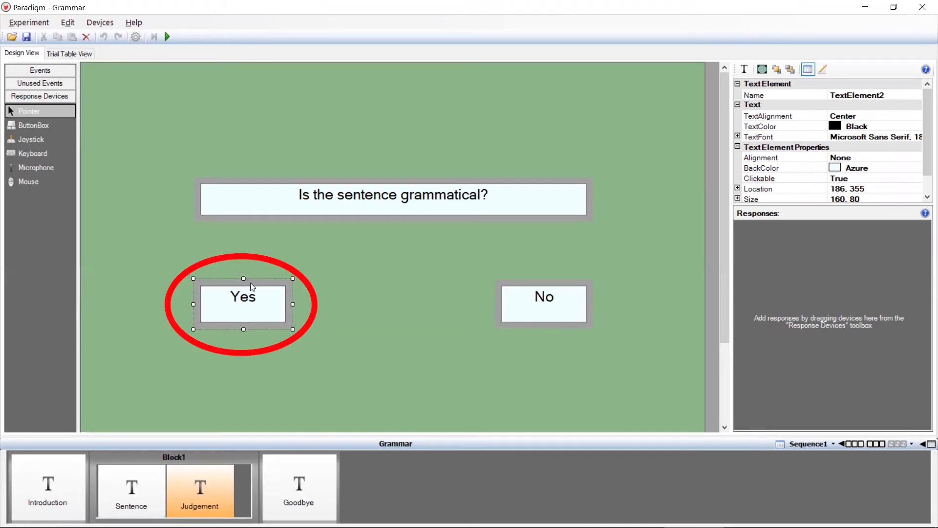
left_click(896, 96)
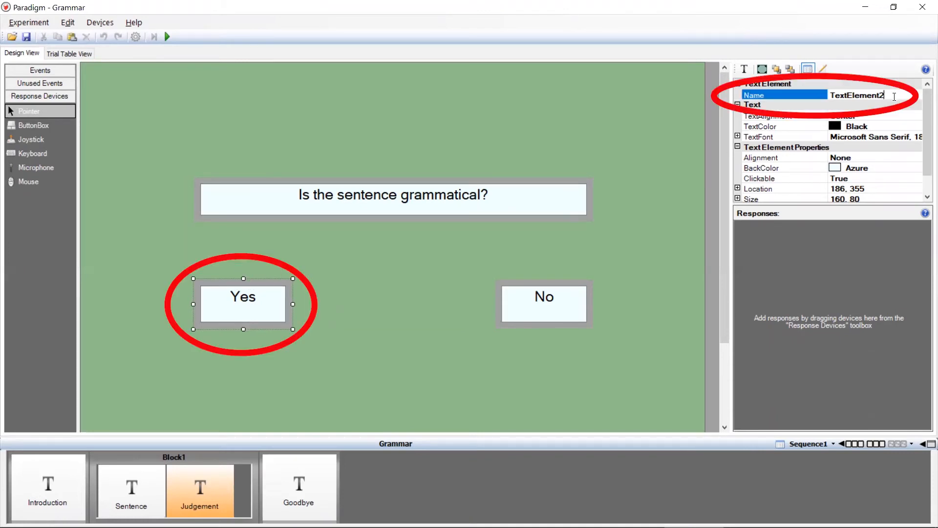
type("Op")
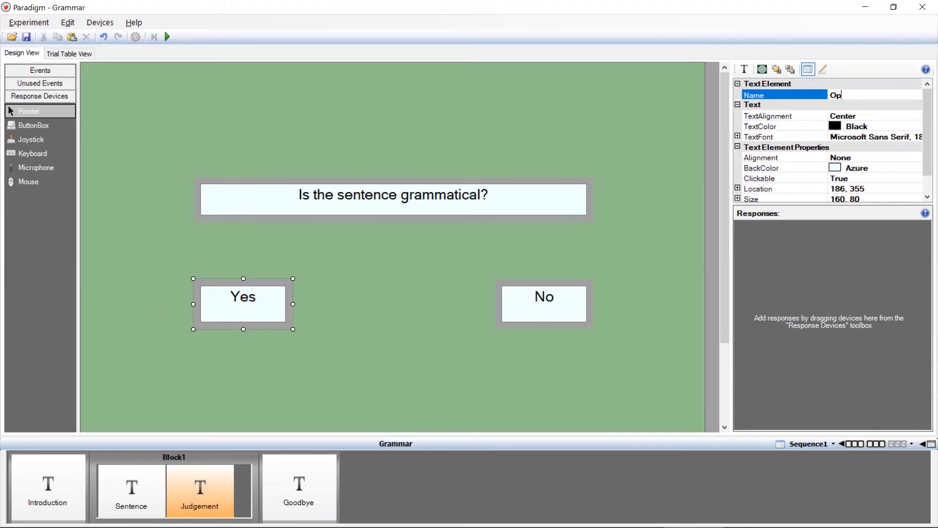
type("tion1Yes")
- Rename the No text element as Option2No
left_click(541, 280)
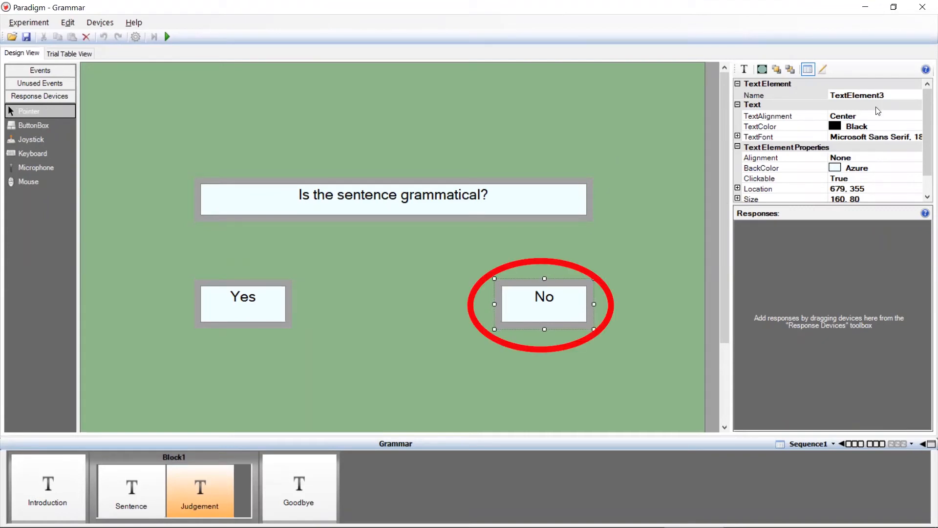
left_click(895, 93)
left_click_drag(895, 93, 831, 94)
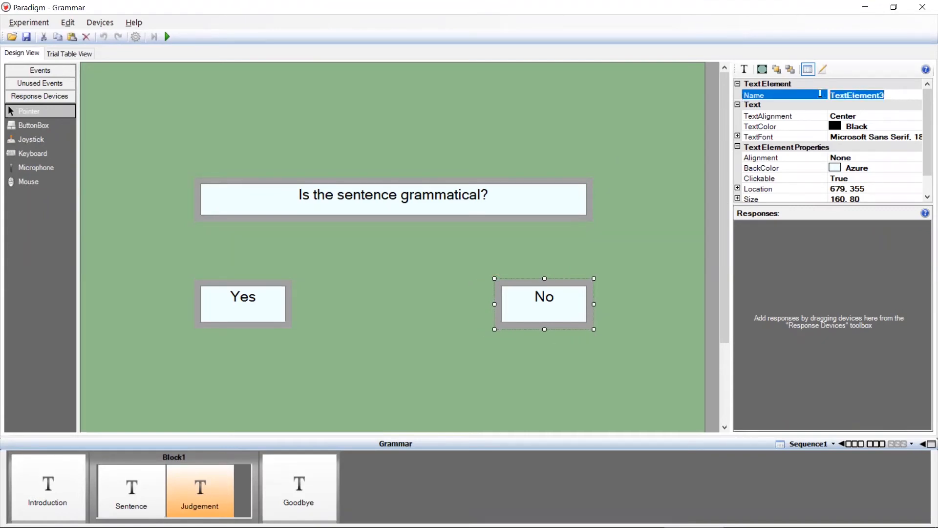
type("Option2No")
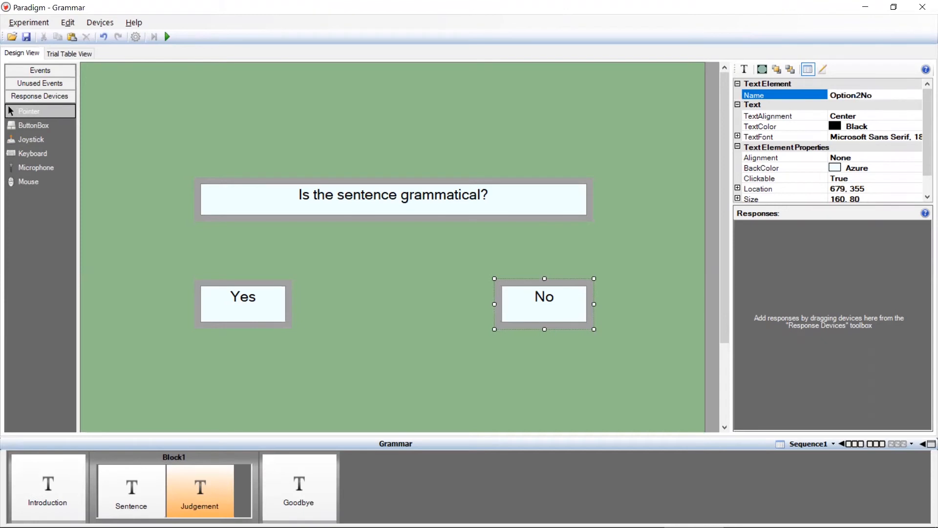
- Add a Mouse response to the Judgement event, allowing only the left button and detecting pointer selection, with the End Event action
left_click(424, 336)
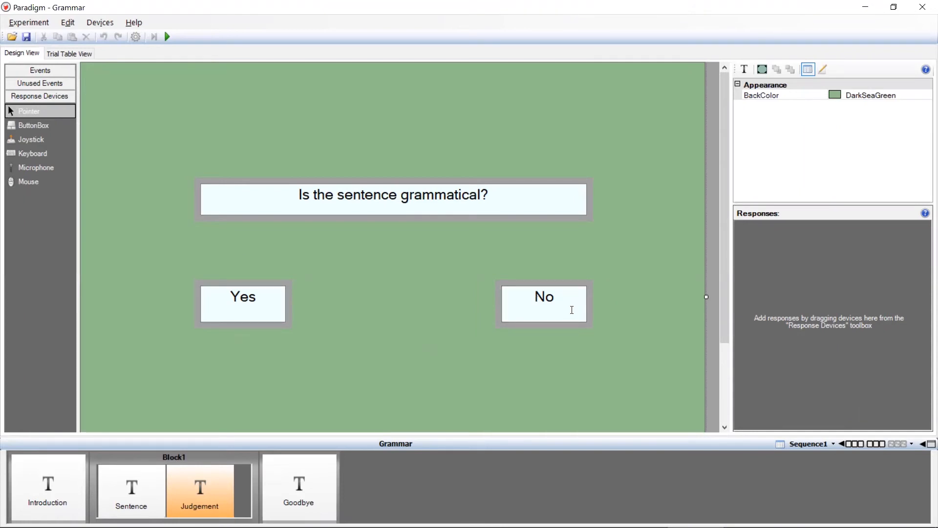
left_click(59, 181)
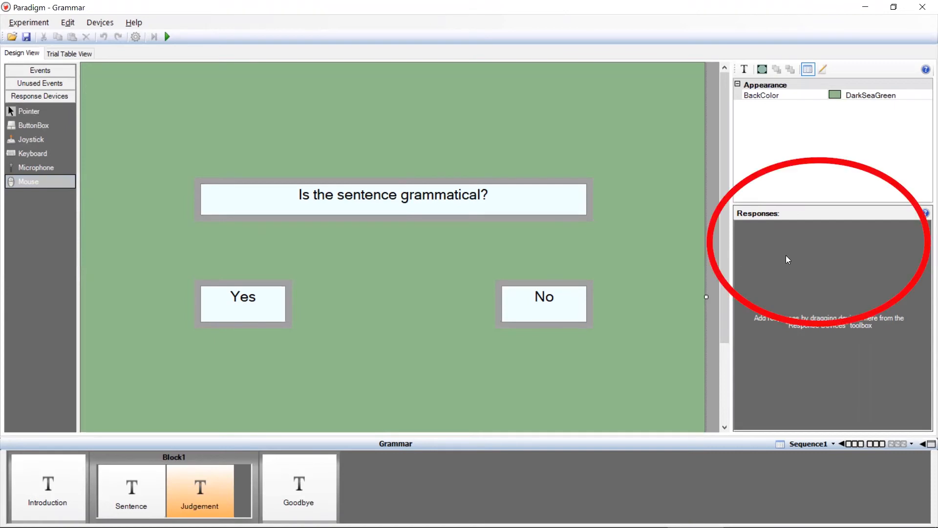
left_click_drag(785, 255, 786, 255)
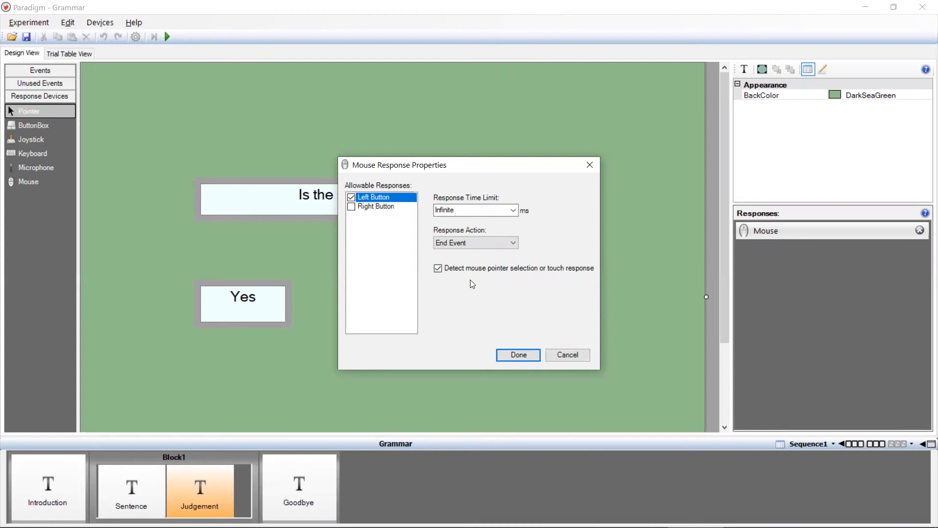
left_click(297, 315)
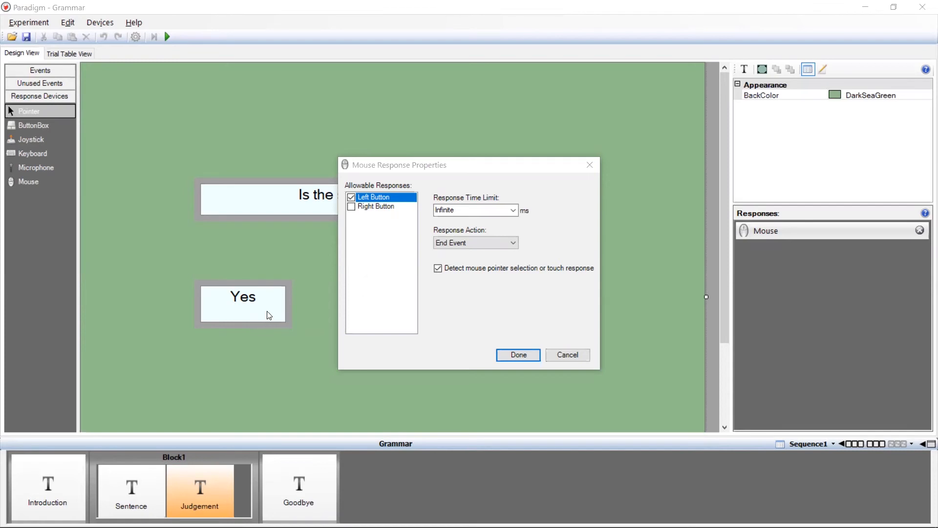
left_click(519, 354)
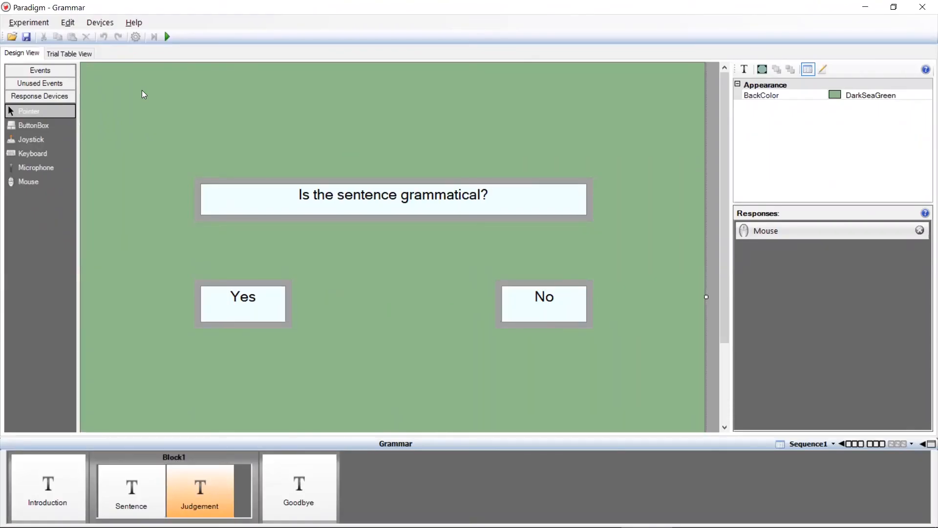
- Rename the second column of the trial table as CorrectAnswer
left_click(81, 53)
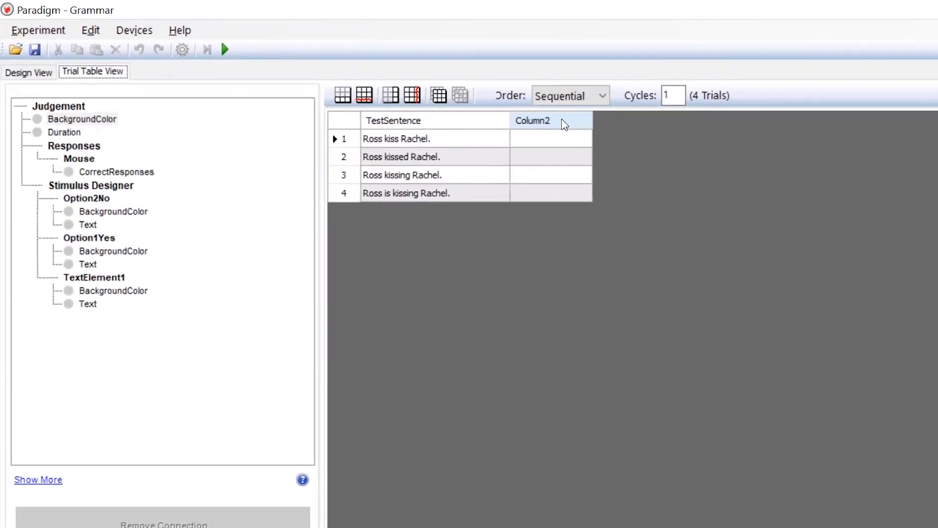
double_click(564, 123)
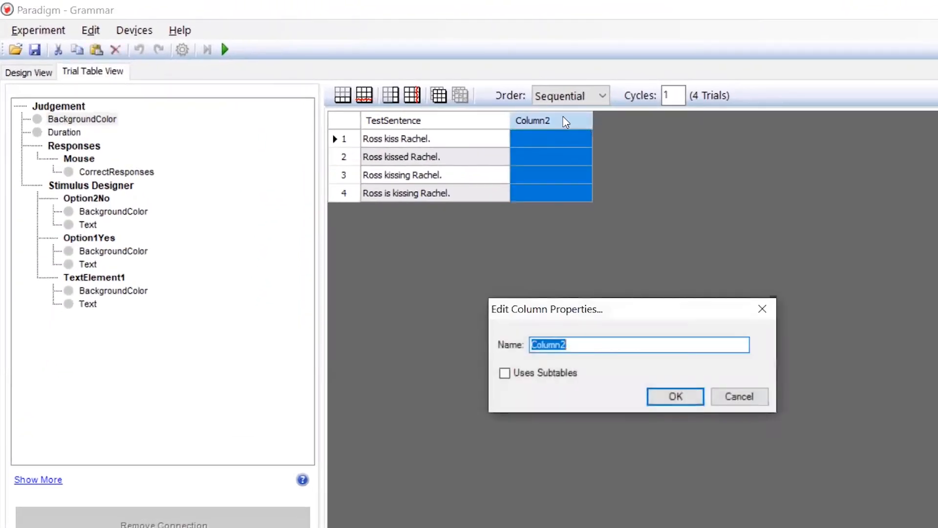
type("Correc")
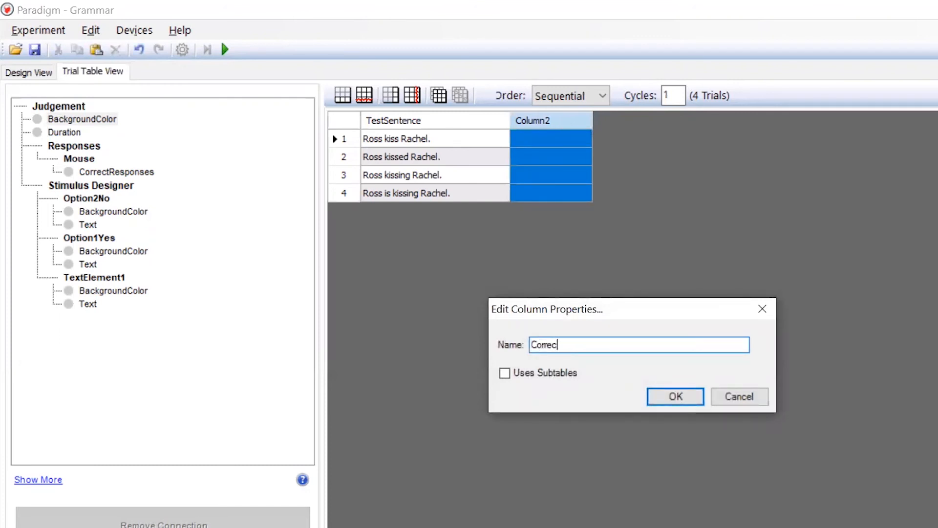
type("tAnswer")
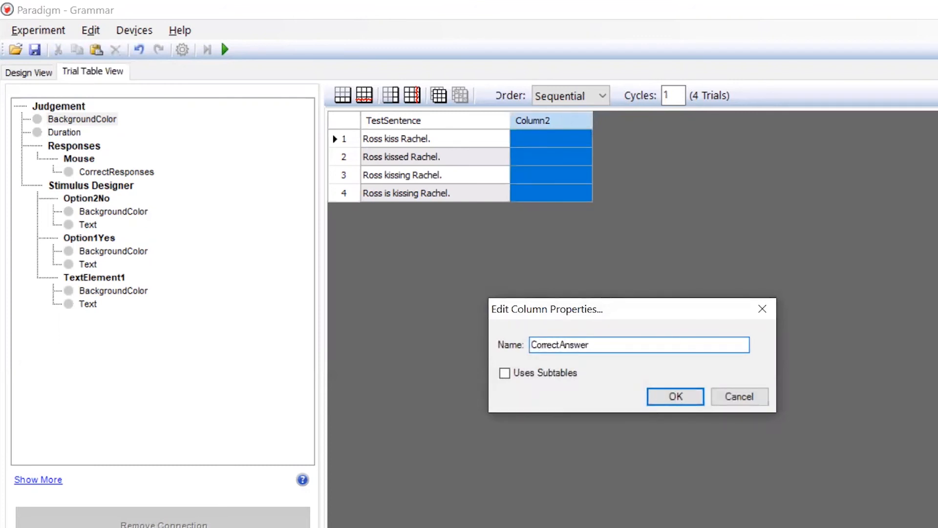
left_click(677, 400)
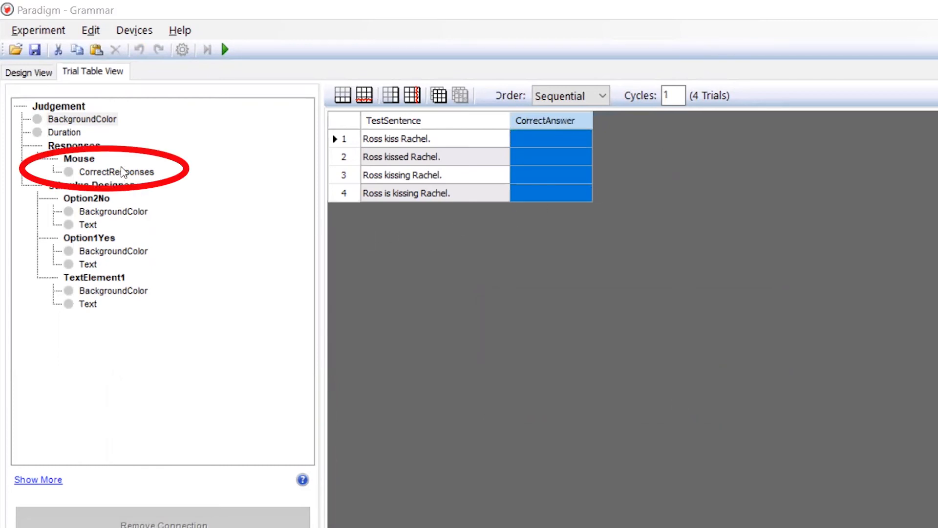
- Connect the Mouse CorrectResponses property of the Judgement event to the CorrectAnswer column
left_click(142, 176)
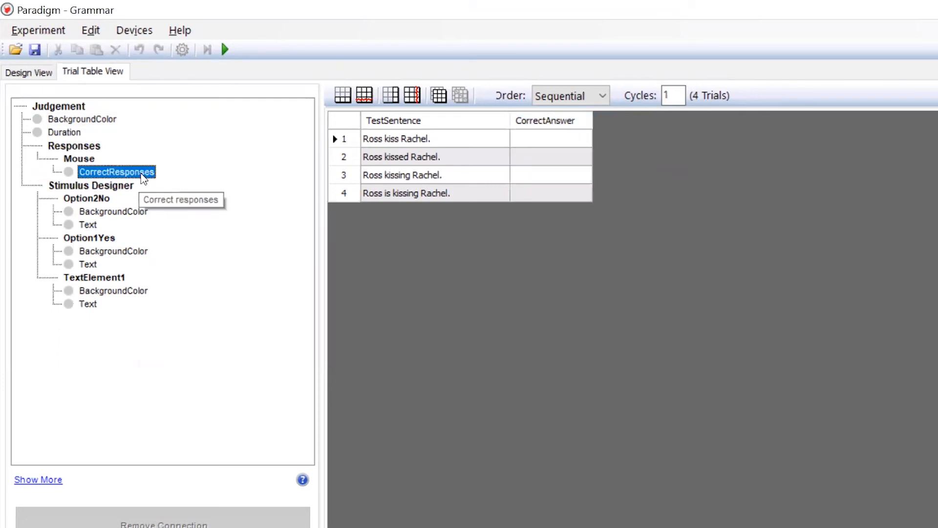
left_click_drag(144, 178, 568, 122)
left_click(500, 144)
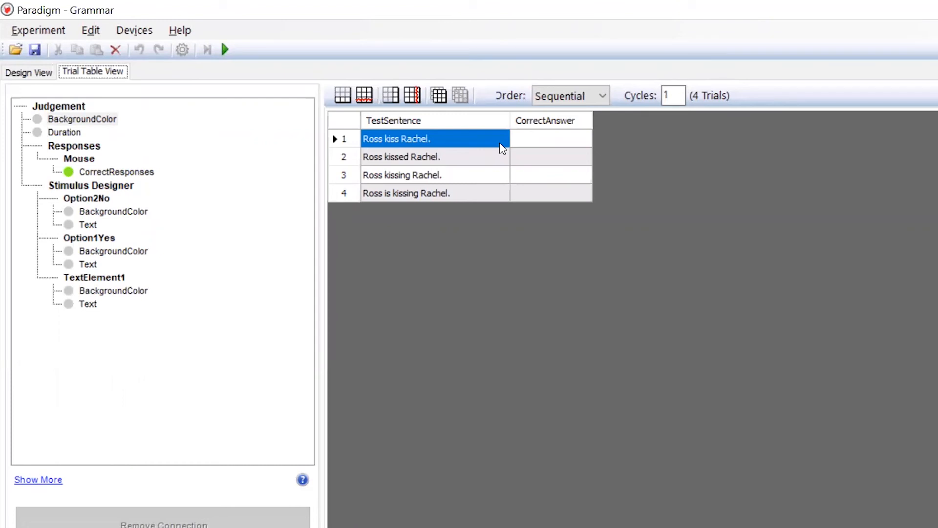
- Copy the No element's name, Option2No, into the CorrectAnswer cell of the first trial
left_click(16, 74)
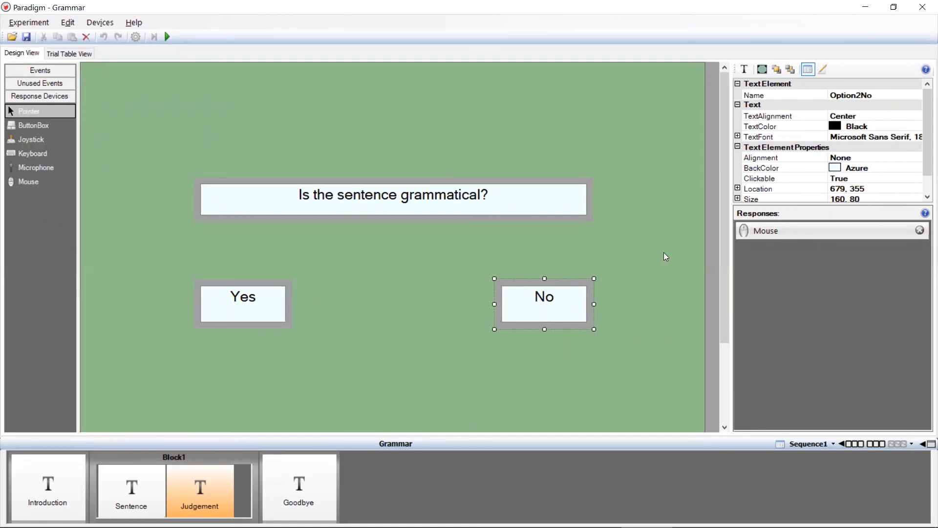
left_click(883, 94)
left_click_drag(883, 95, 828, 95)
key("ctrl+c")
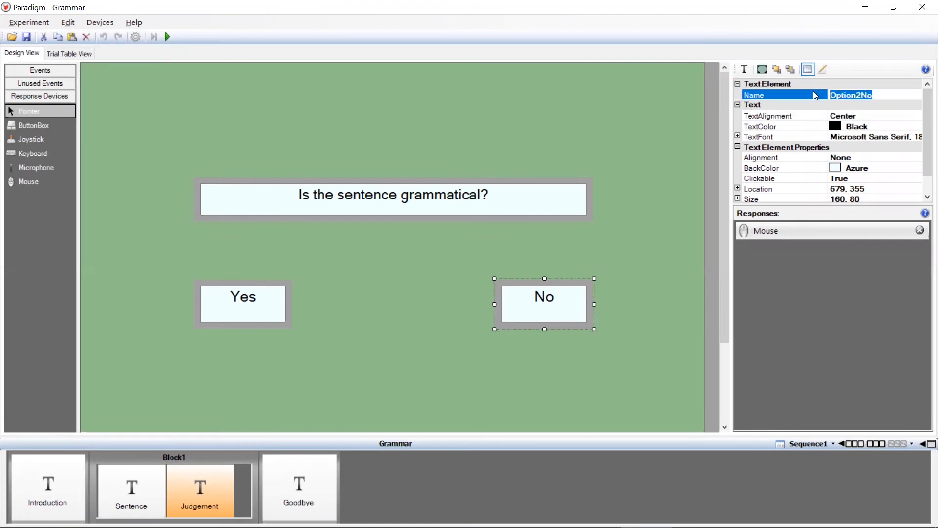
left_click(77, 55)
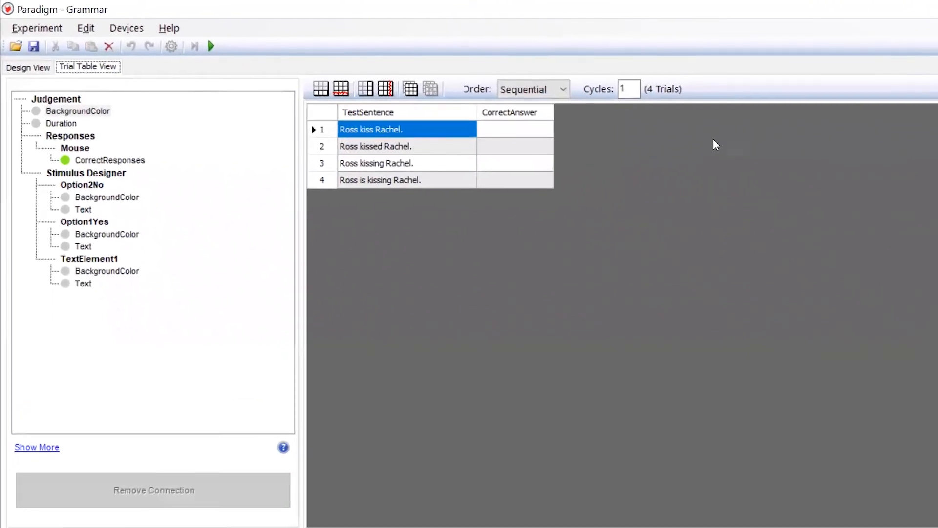
left_click(545, 131)
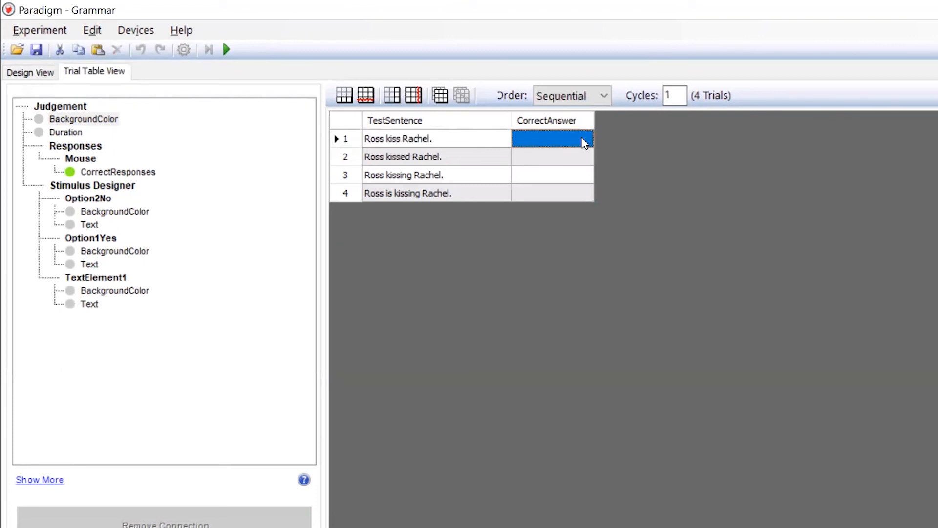
key("ctrl+v")
key("Tab")
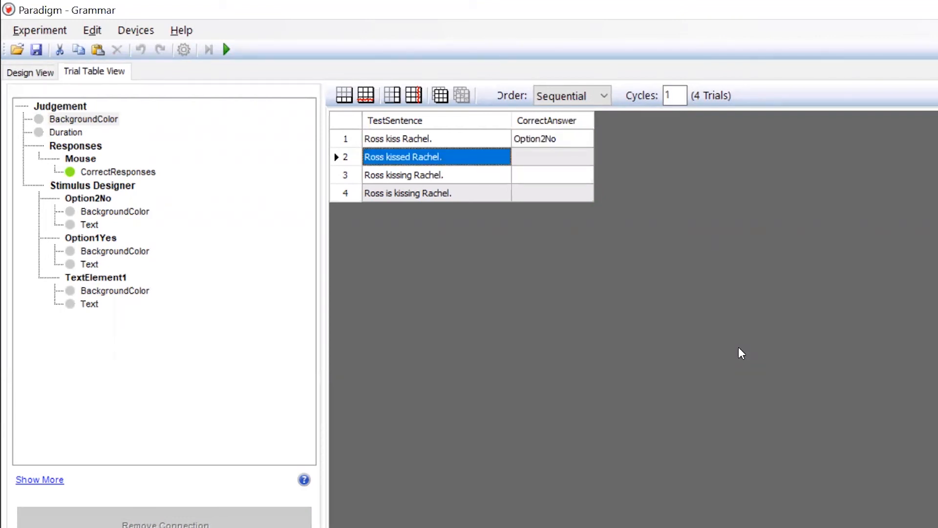
- Copy the Yes element's name, Option1Yes, into the CorrectAnswer cell of the second trial
left_click(30, 72)
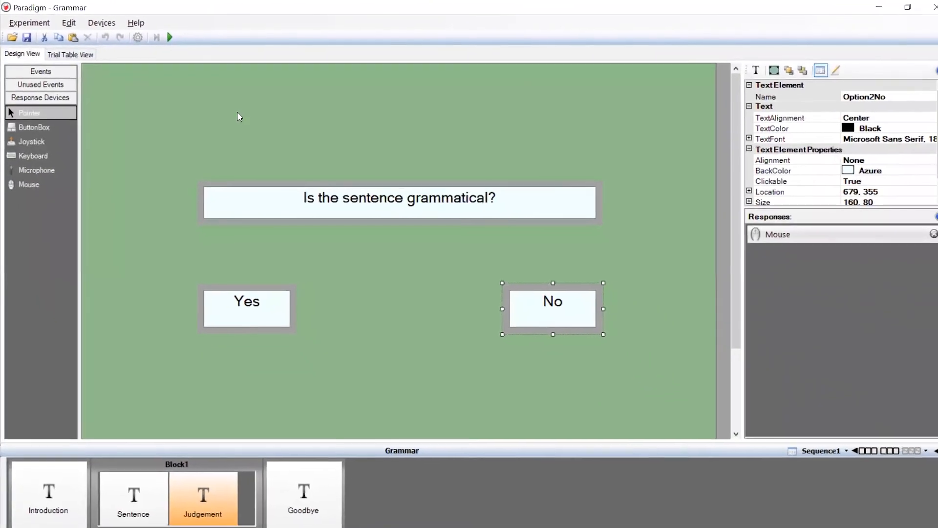
left_click(238, 283)
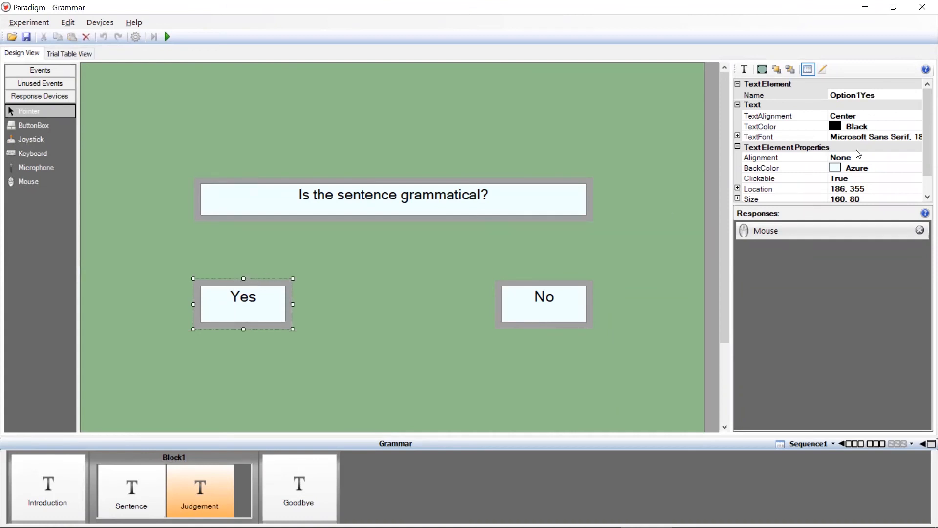
left_click(879, 96)
left_click_drag(880, 96, 809, 97)
key("ctrl+c")
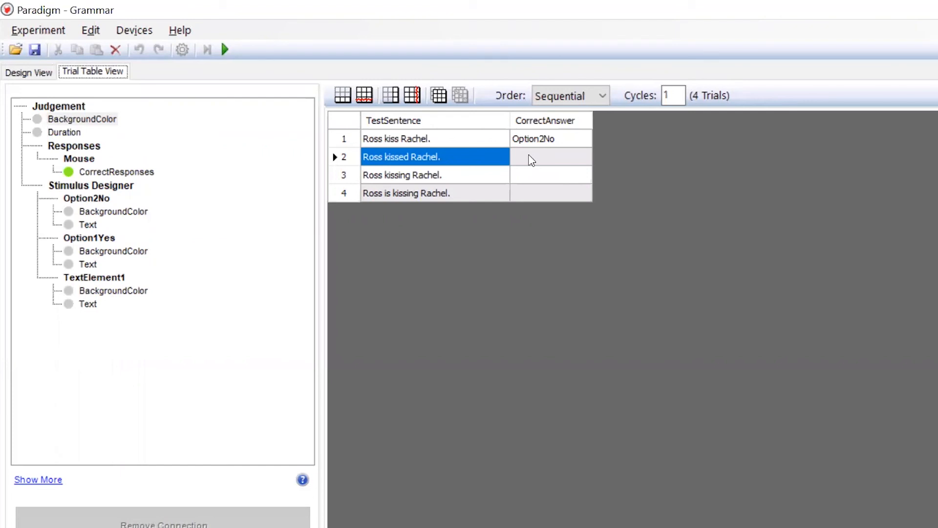
left_click(531, 161)
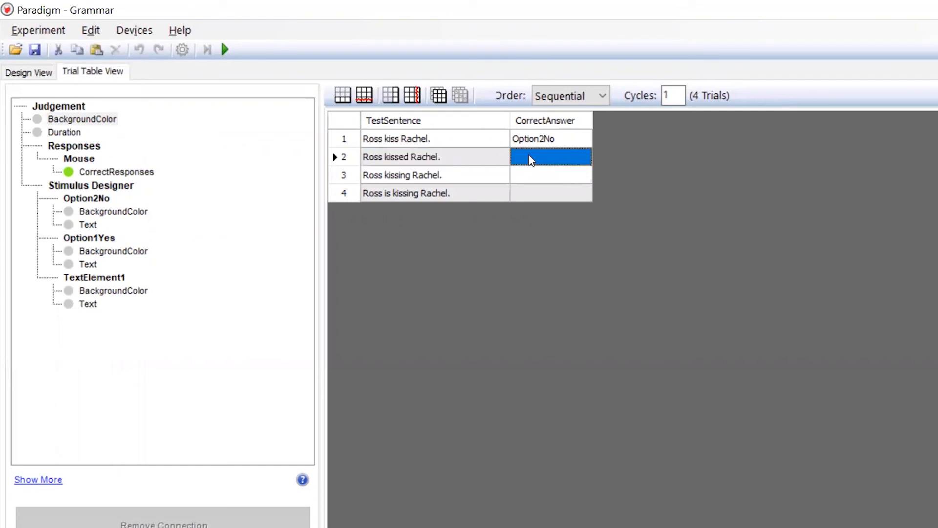
key("ctrl+v")
- Copy Option2No into the third trial's CorrectAnswer cell and Option1Yes into the fourth's, and set the trial order to Randomized
key("Up")
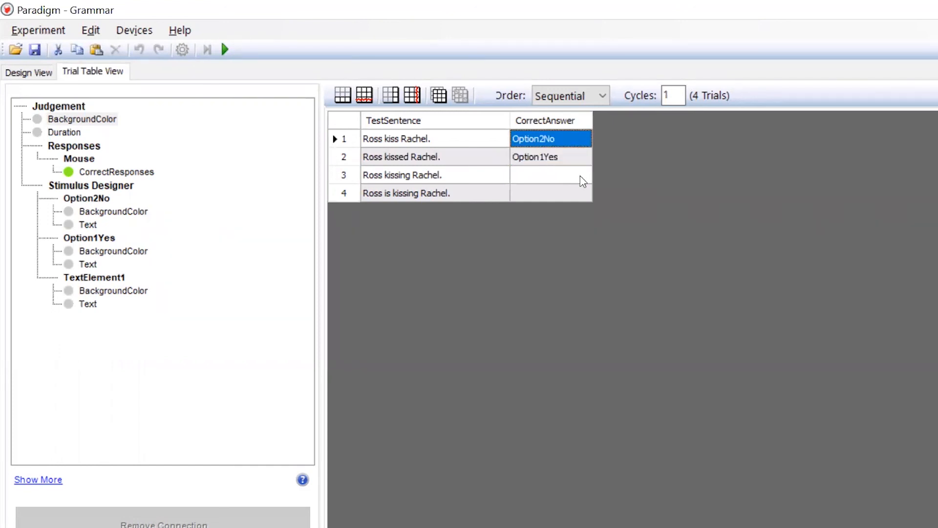
left_click(583, 182)
type("Option2No")
left_click(572, 155)
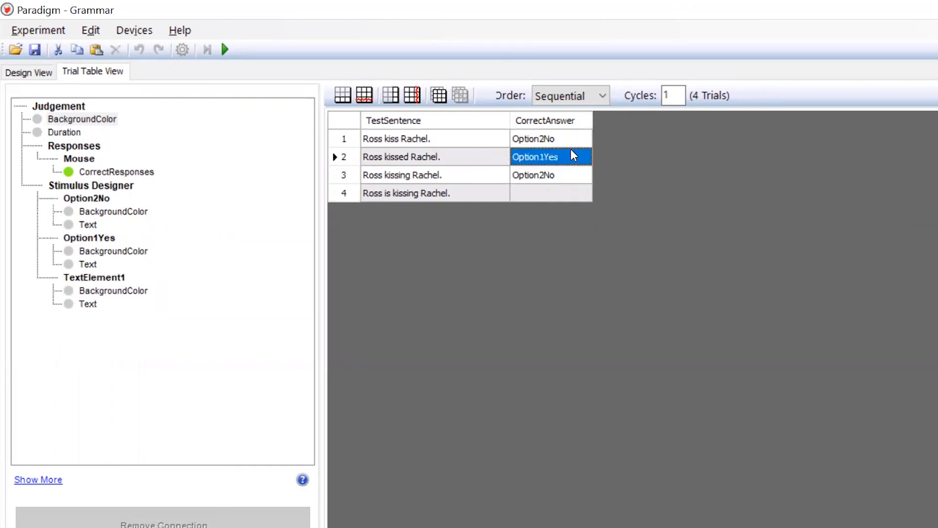
left_click(574, 193)
key("ctrl+v")
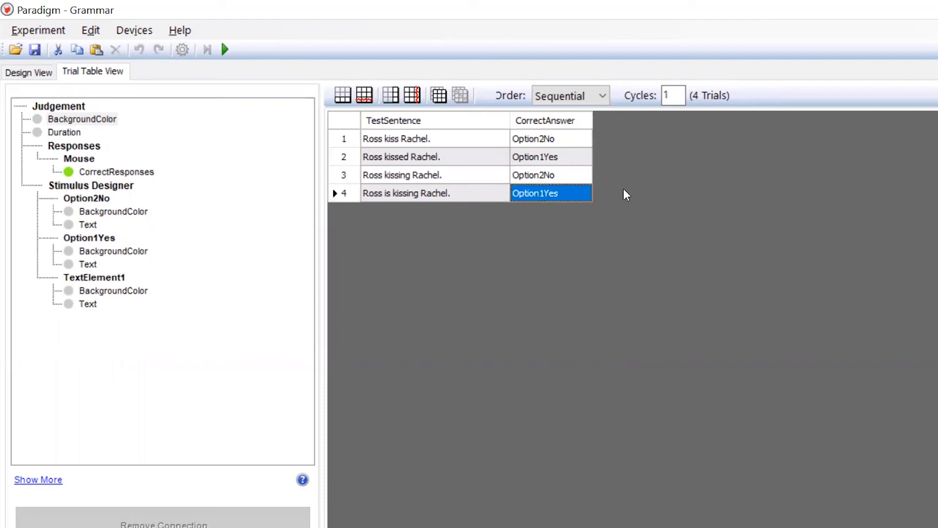
left_click(604, 100)
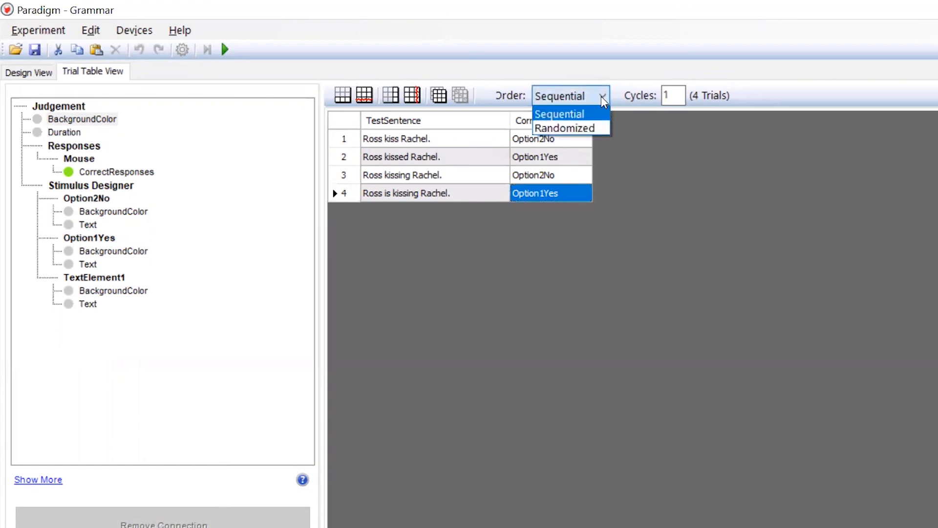
left_click(587, 129)
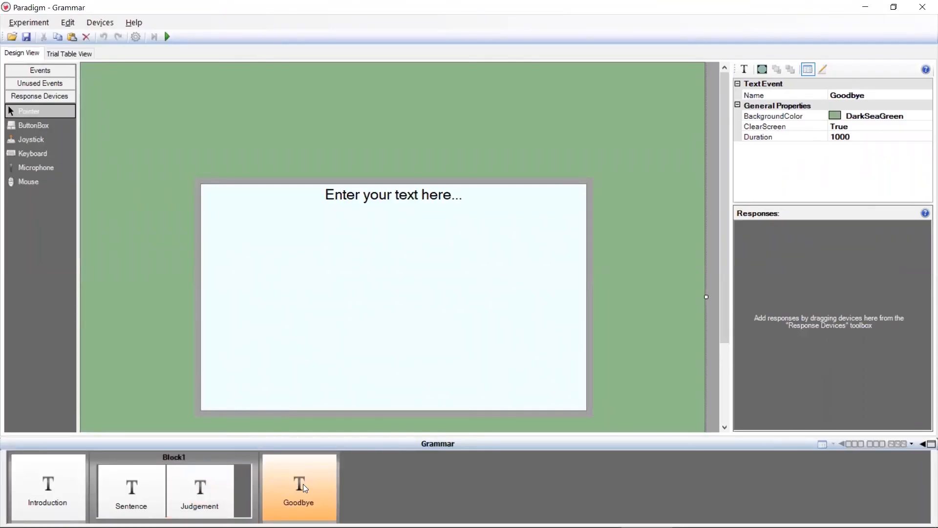
- Replace the Goodbye screen's placeholder text with "Thanks!" and "Bye!" separated by a blank line, and save the experiment
left_click(376, 195)
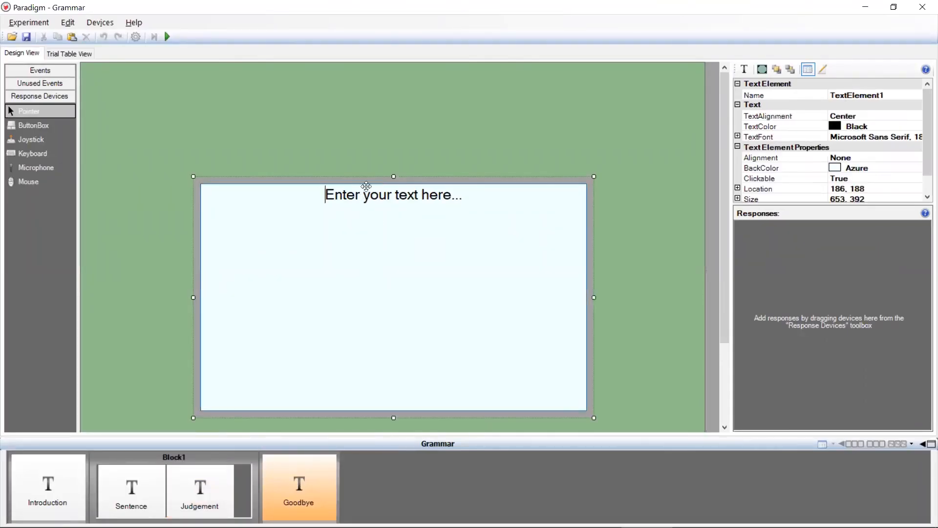
key("ctrl+a")
type("Thanks!")
key("Return")
key("Return")
type("Bye!")
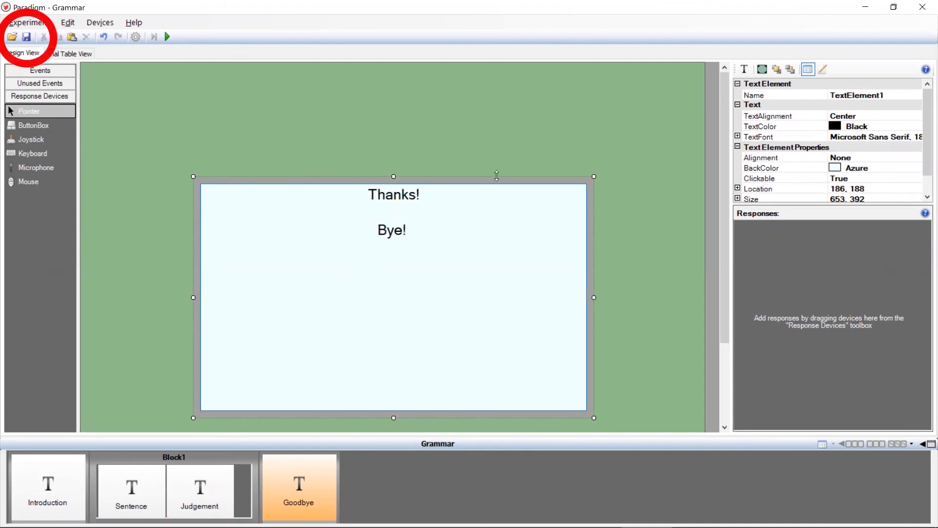
left_click(27, 37)
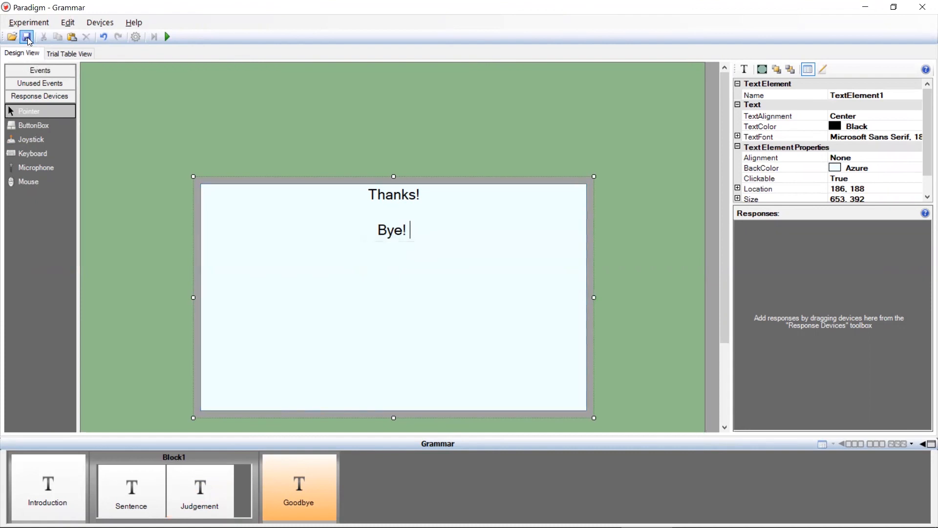
left_click(240, 87)
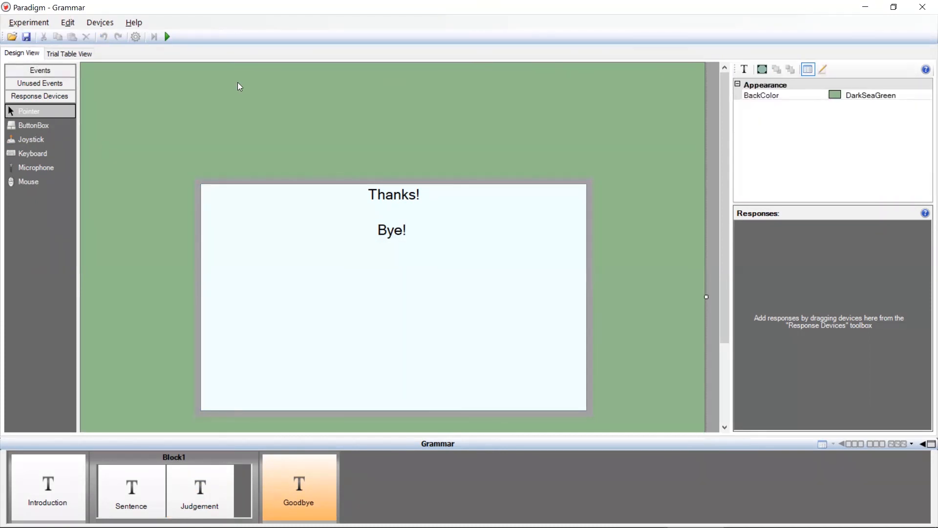
- Run the experiment with the default subject ID, start the trials from the welcome screen and answer the grammaticality questions
left_click(168, 37)
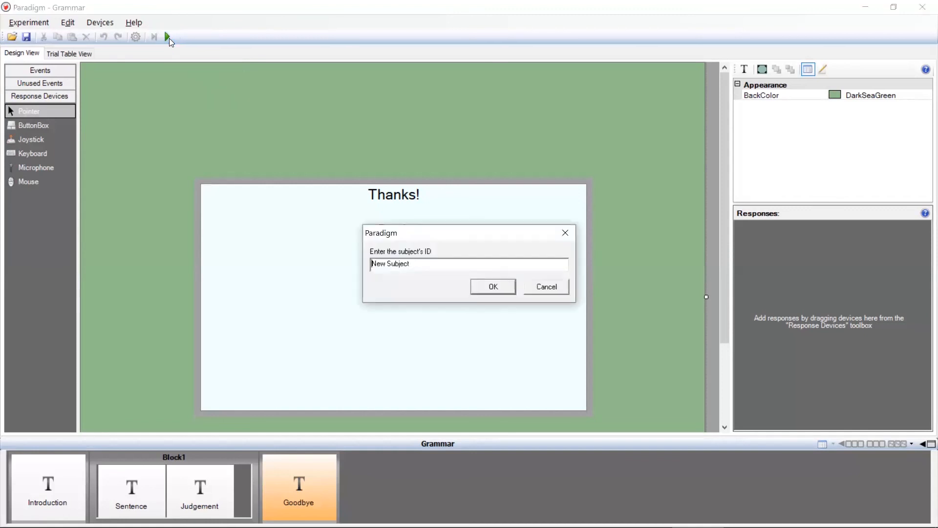
left_click(499, 287)
key("Return")
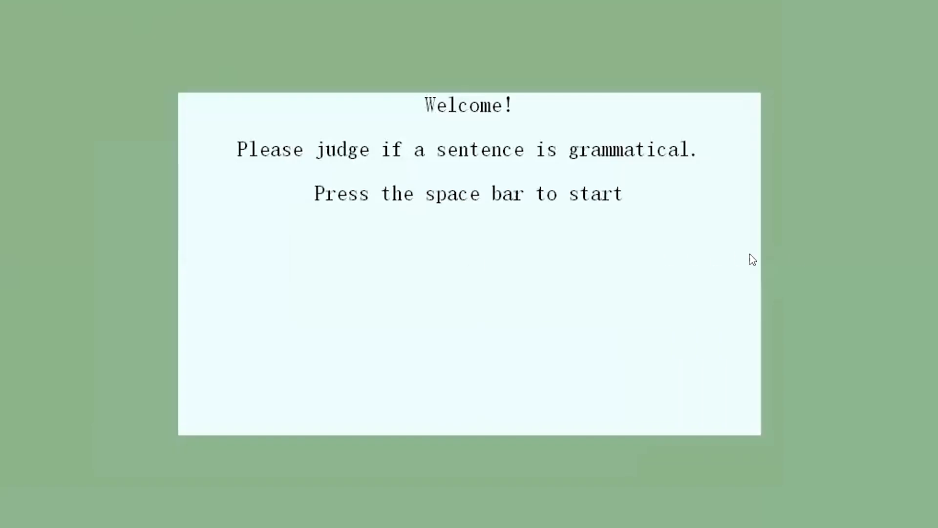
key("space")
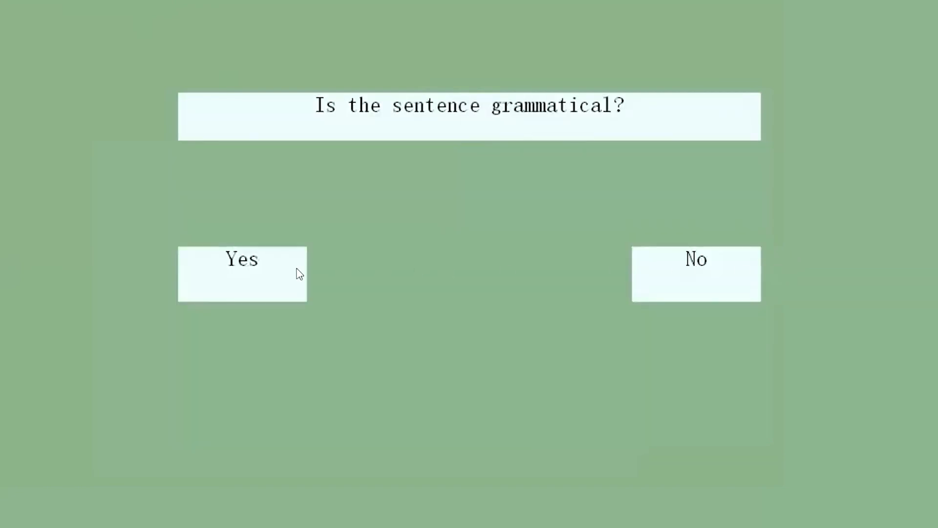
left_click(241, 282)
left_click(669, 281)
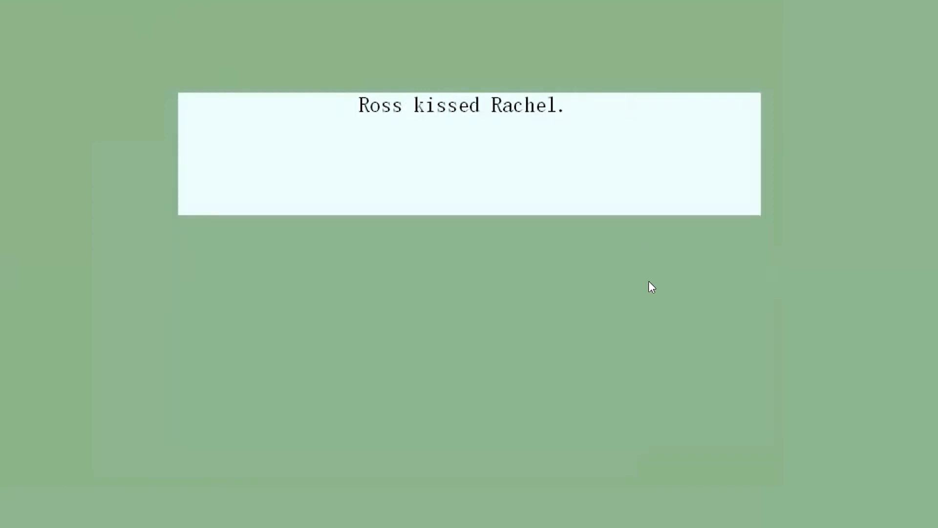